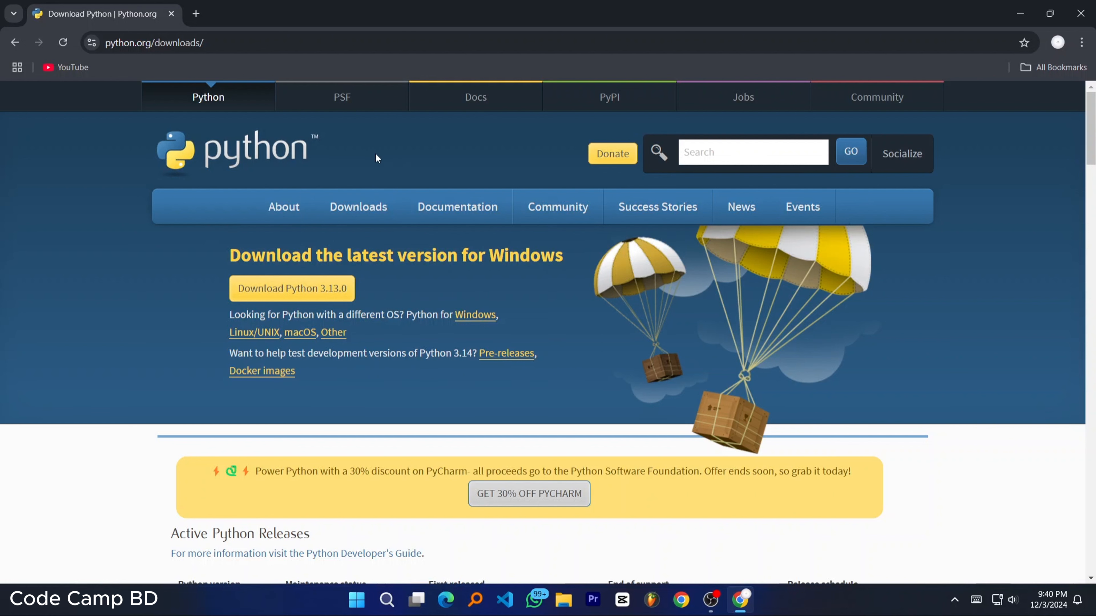
Step: Download the Python 3.13.0 installer for Windows and show the downloaded file in its folder
{"action": "mouse_move", "coordinate": [354, 211]}
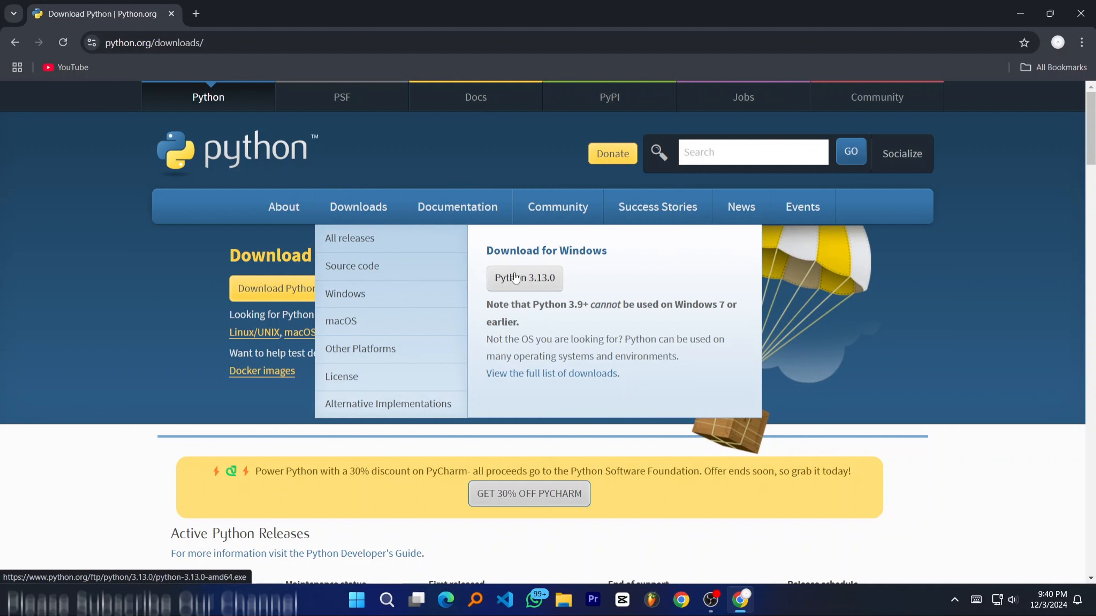
{"action": "left_click", "coordinate": [530, 286]}
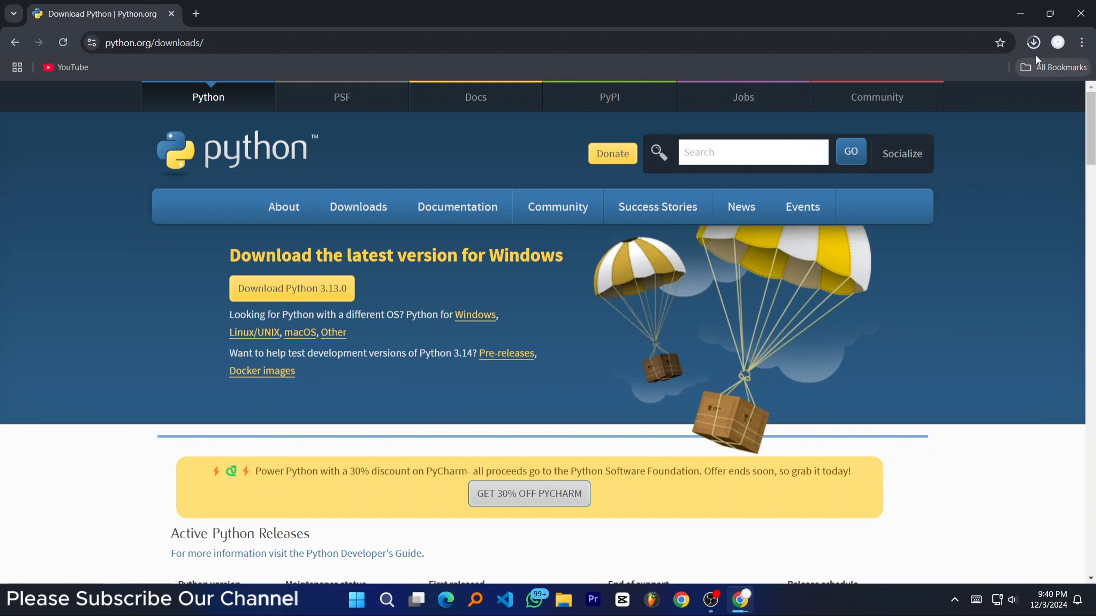
{"action": "left_click", "coordinate": [1038, 45]}
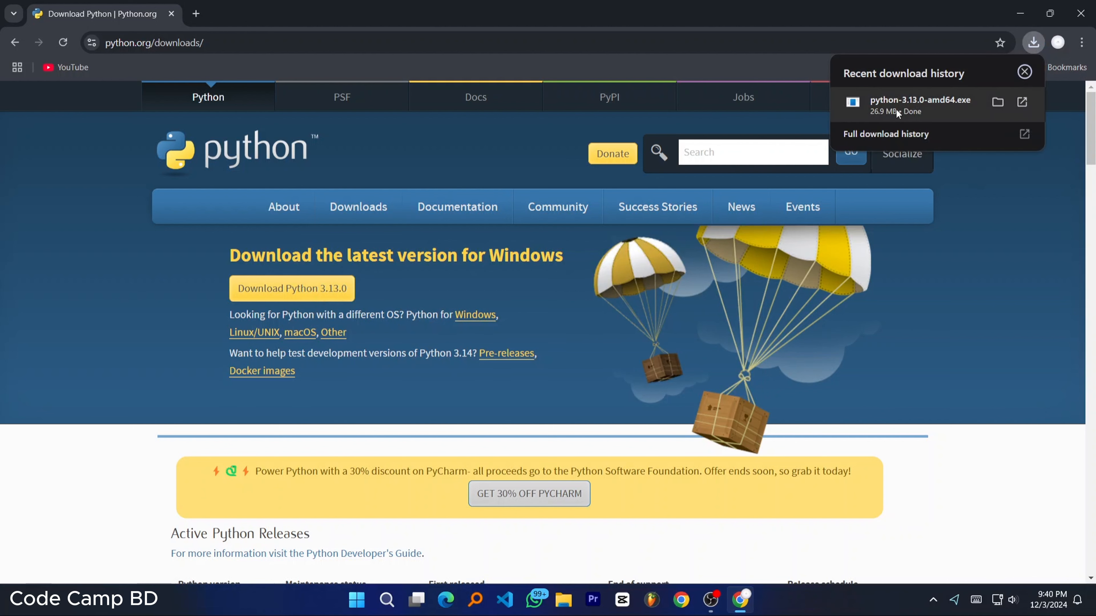
{"action": "left_click", "coordinate": [891, 132]}
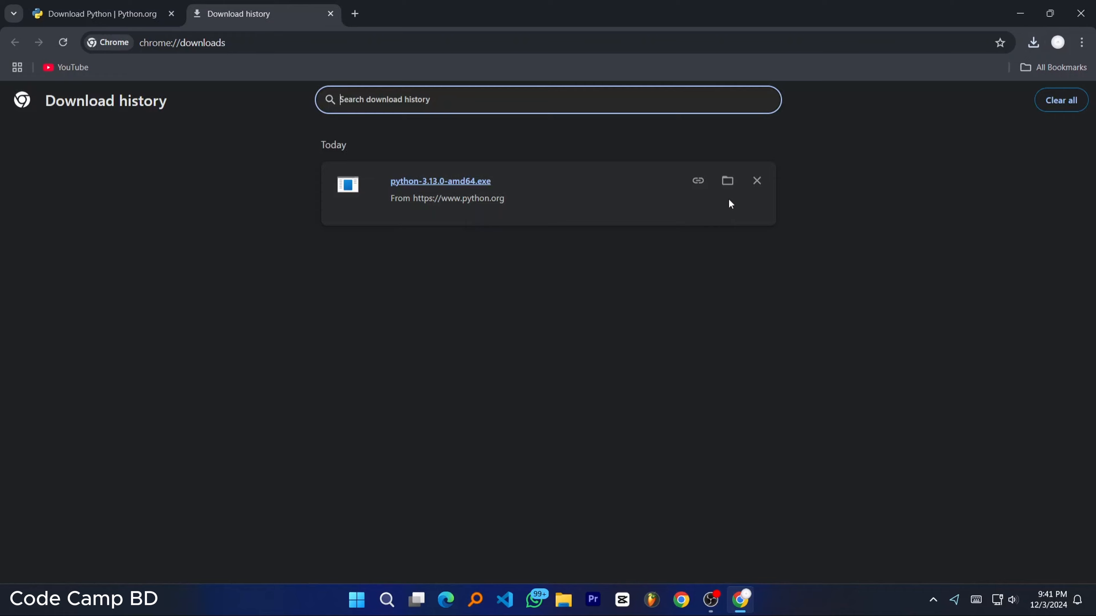
{"action": "left_click", "coordinate": [729, 182]}
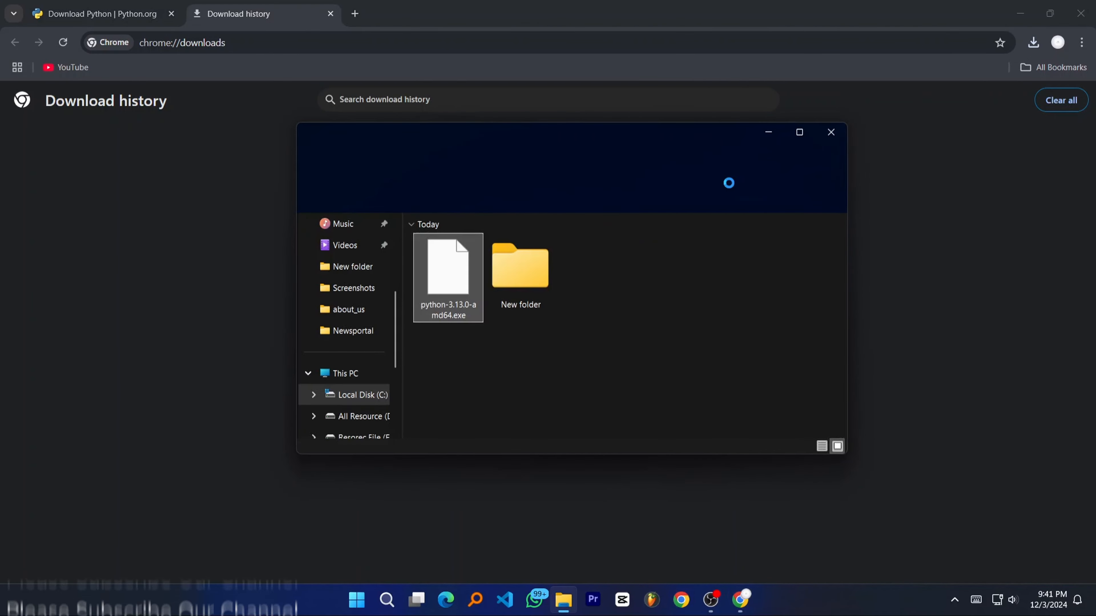
Step: Launch python-3.13.0-amd64.exe from the Downloads folder, minimizing the browser and the folder window
{"action": "left_click", "coordinate": [1020, 13]}
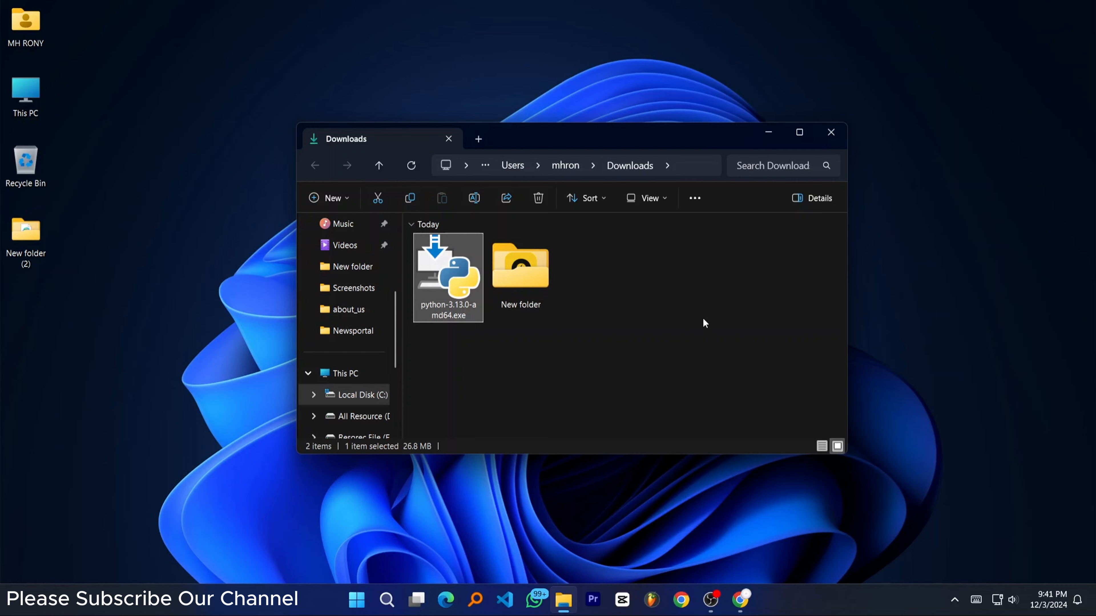
{"action": "left_click", "coordinate": [489, 358]}
{"action": "left_click", "coordinate": [445, 283]}
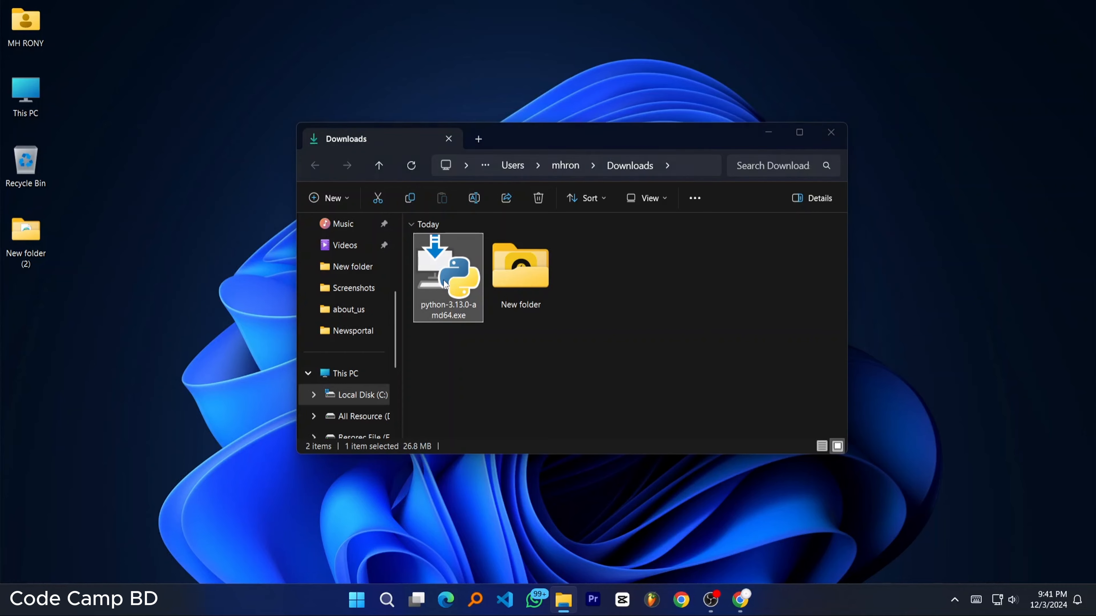
{"action": "double_click", "coordinate": [443, 279]}
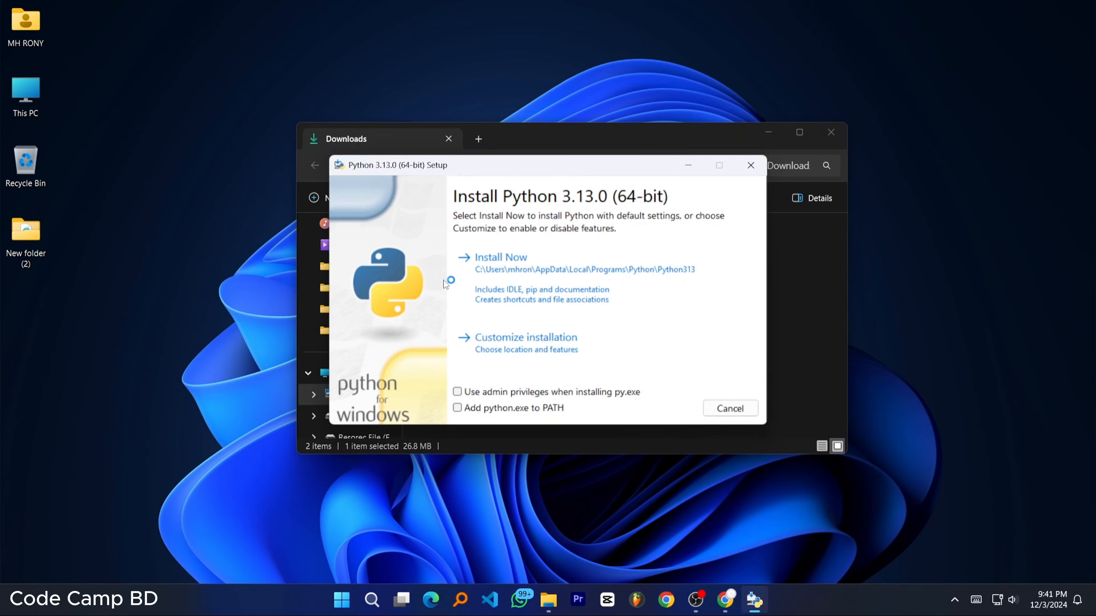
{"action": "left_click", "coordinate": [768, 133]}
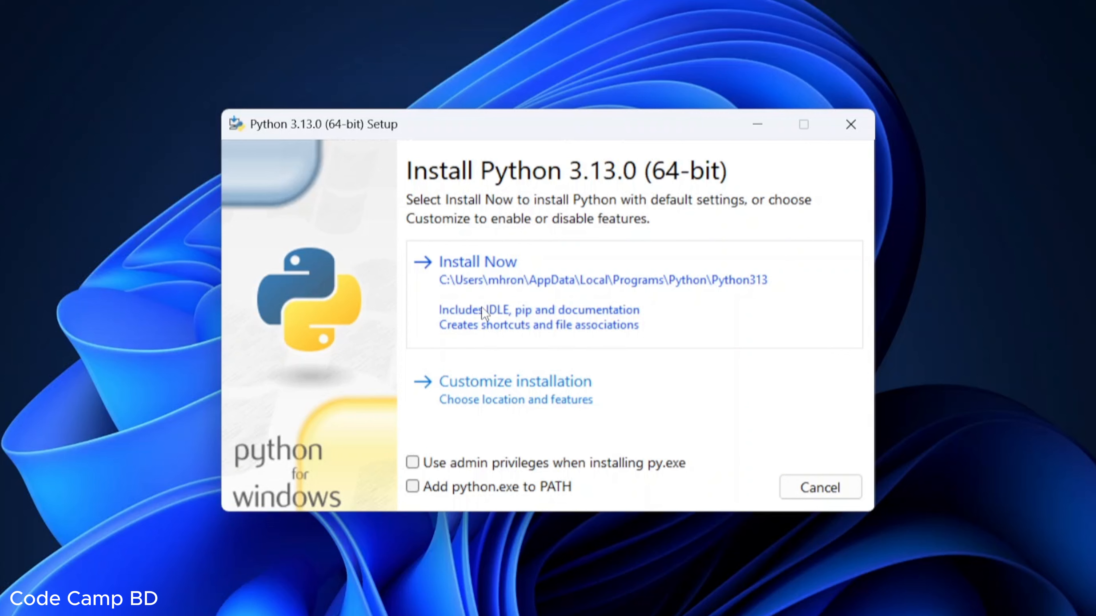
Step: Install Python 3.13.0 with default settings, enabling admin privileges for py.exe and adding python.exe to PATH, and close the setup
{"action": "left_click", "coordinate": [413, 488]}
{"action": "left_click", "coordinate": [413, 463]}
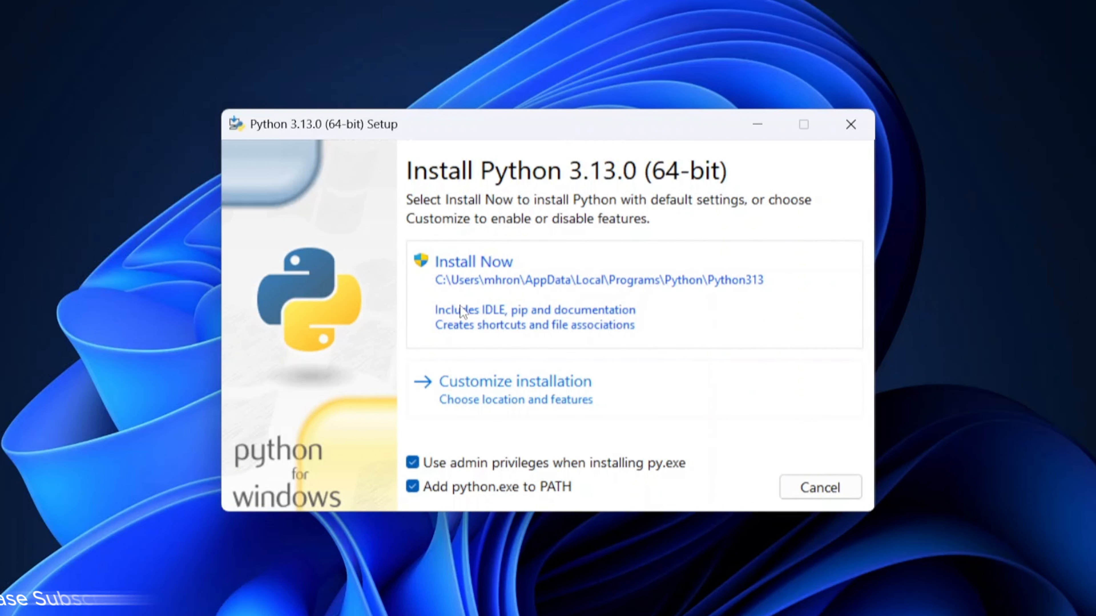
{"action": "left_click", "coordinate": [503, 285]}
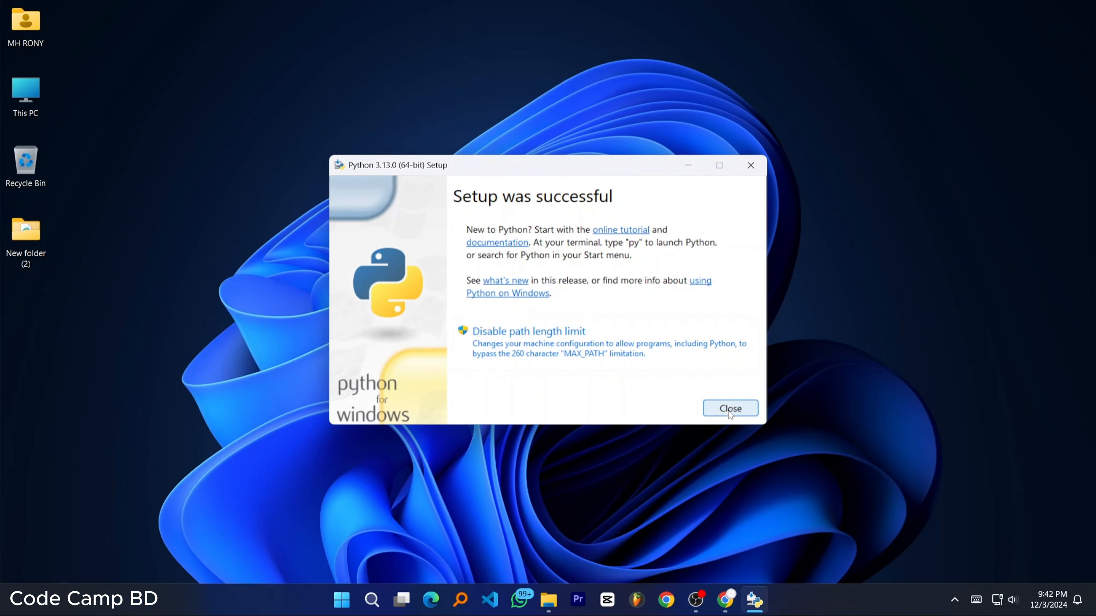
{"action": "left_click", "coordinate": [840, 485]}
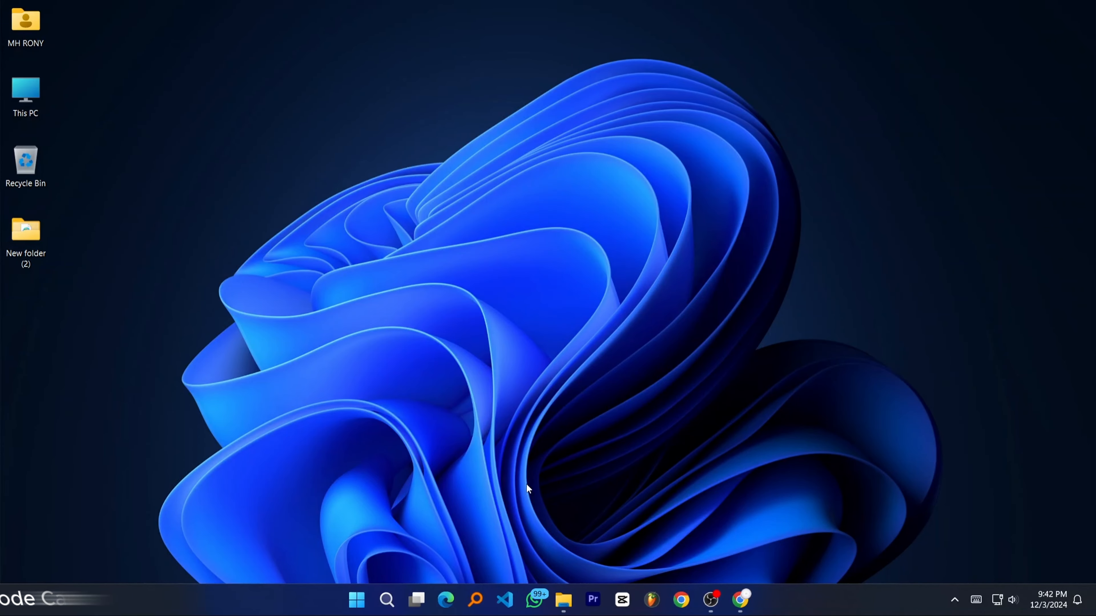
Step: Search Windows for cmd, open Command Prompt, and reposition its window on the desktop
{"action": "left_click", "coordinate": [382, 602]}
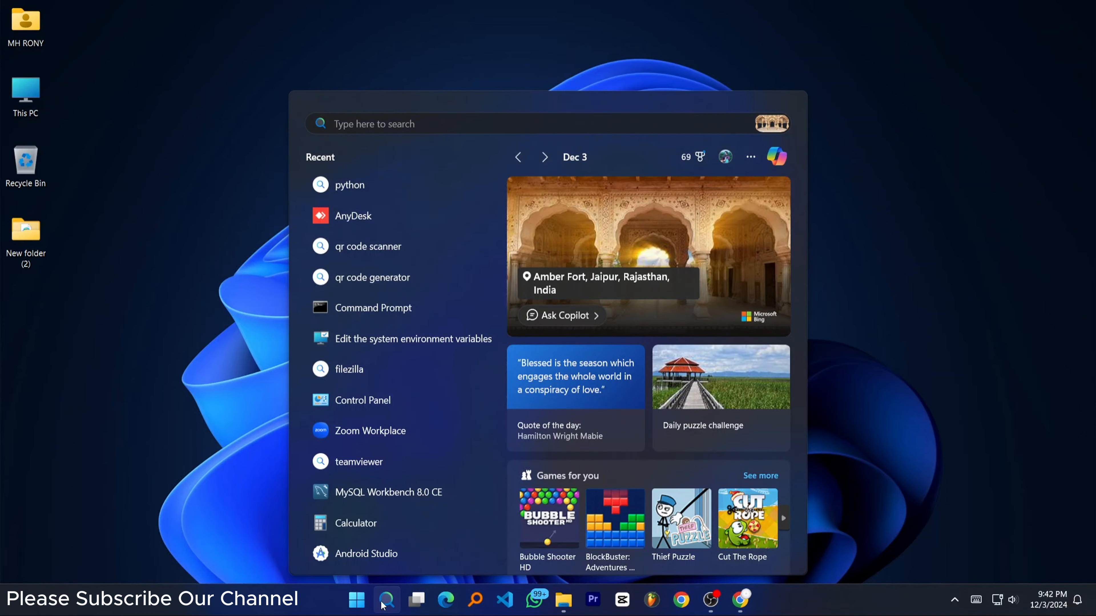
{"action": "type", "text": "cmd"}
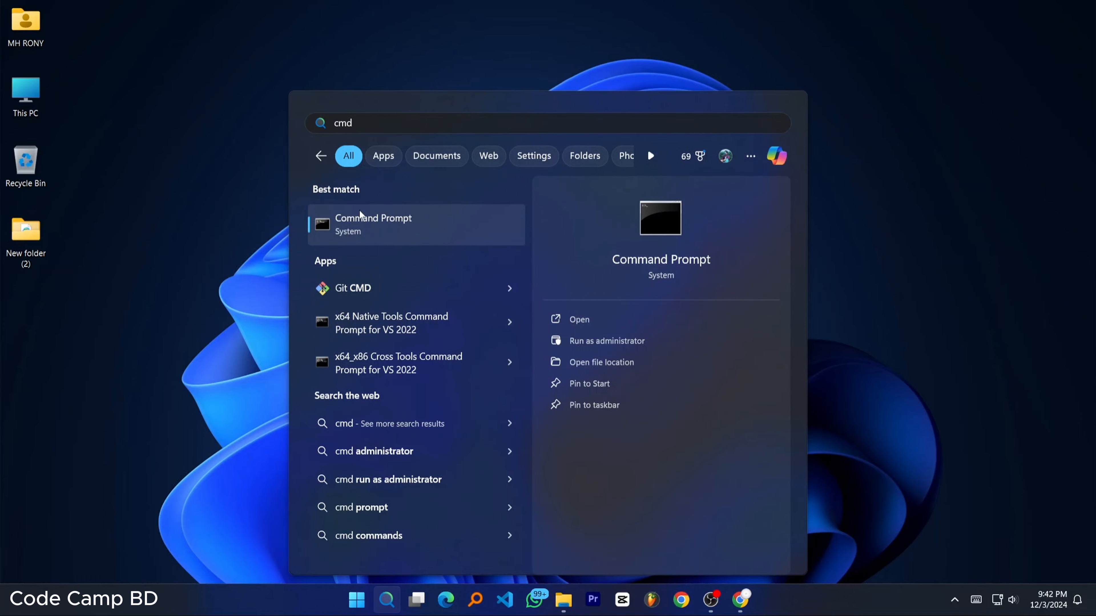
{"action": "left_click", "coordinate": [396, 230]}
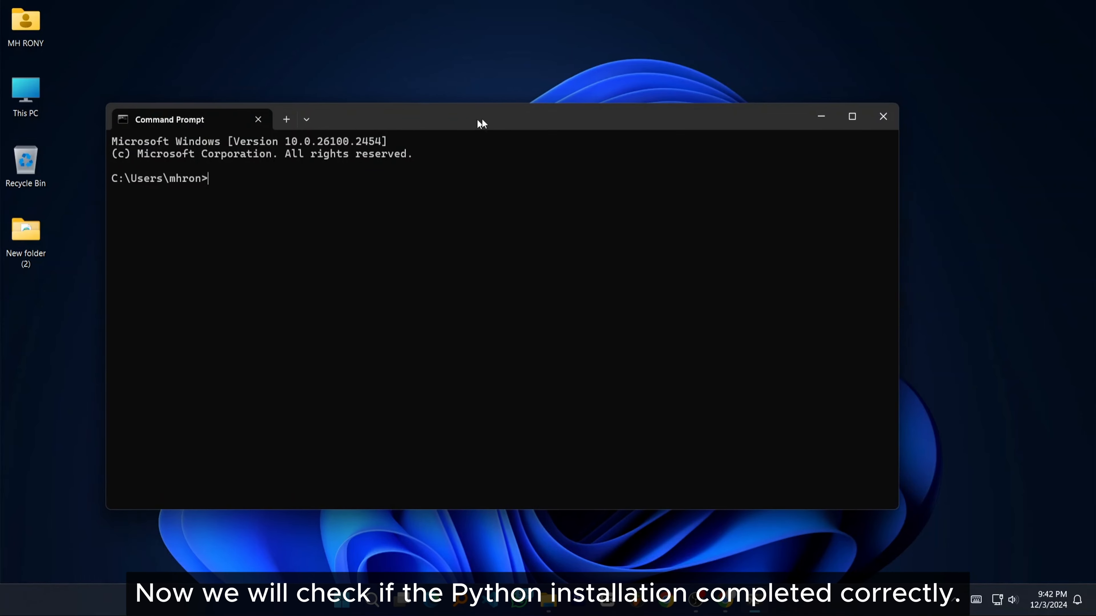
{"action": "left_click_drag", "start_coordinate": [475, 125], "coordinate": [544, 119]}
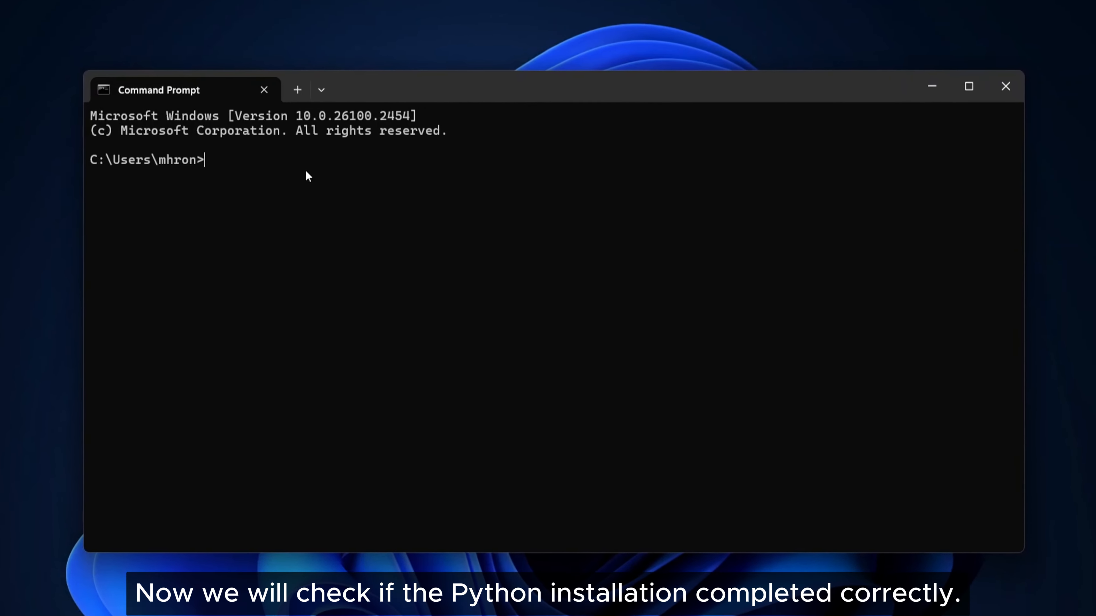
Step: Check the installed Python version with python --version and close Command Prompt
{"action": "type", "text": "python --version"}
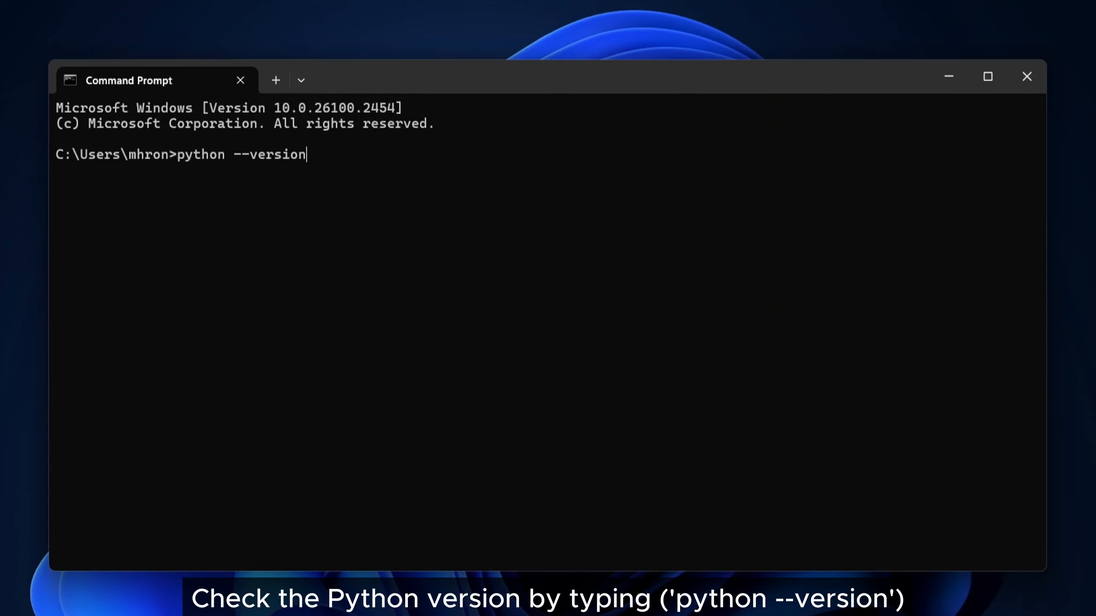
{"action": "left_click_drag", "start_coordinate": [286, 154], "coordinate": [179, 152]}
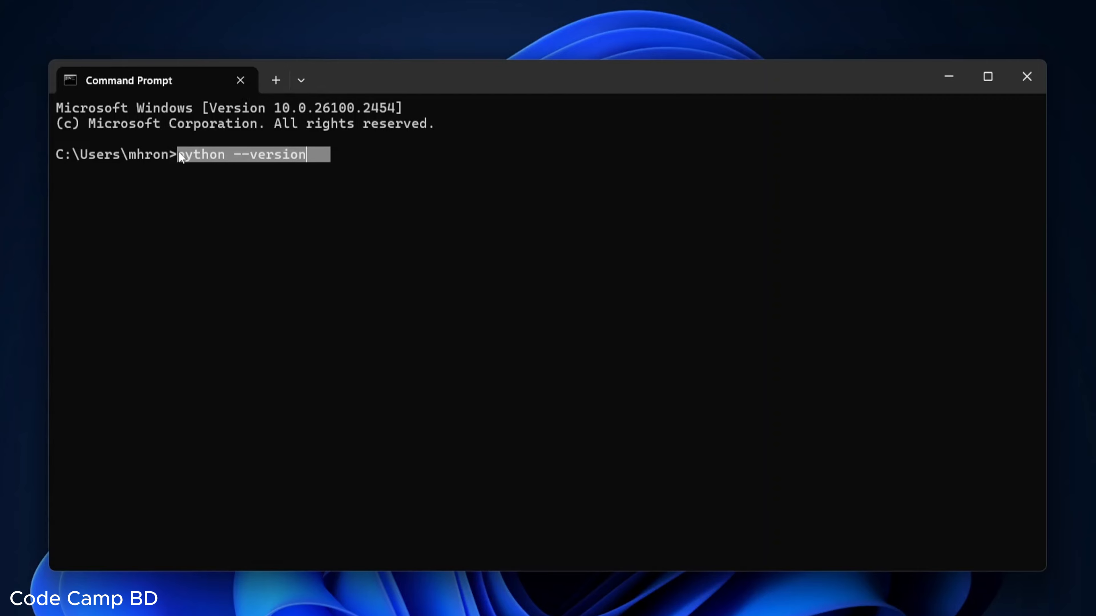
{"action": "left_click", "coordinate": [350, 151]}
{"action": "key", "text": "Return"}
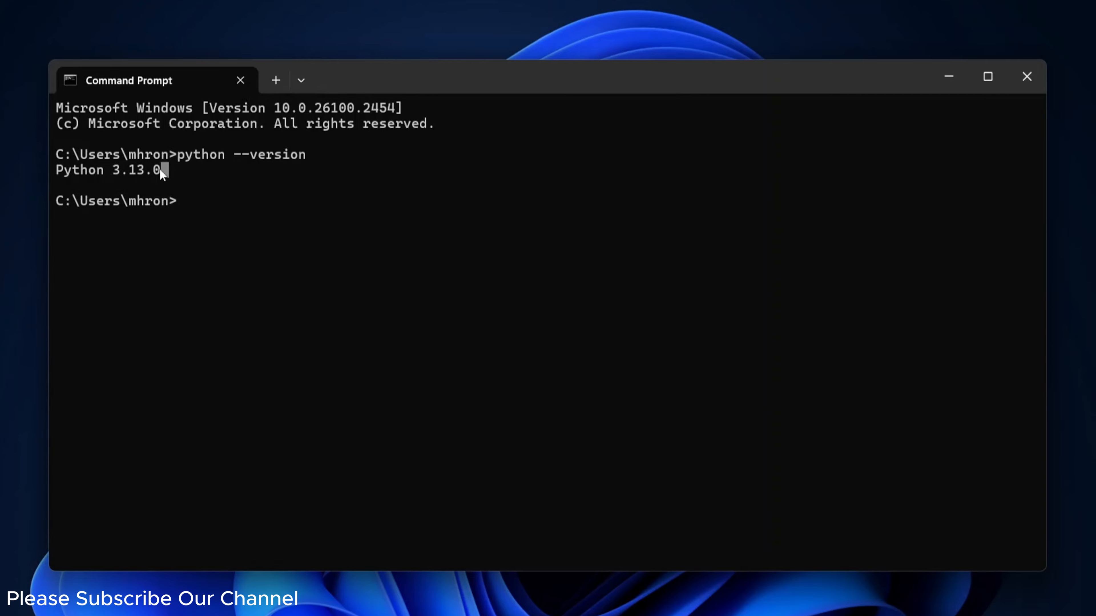
{"action": "left_click_drag", "start_coordinate": [161, 171], "coordinate": [65, 170]}
{"action": "left_click", "coordinate": [113, 171]}
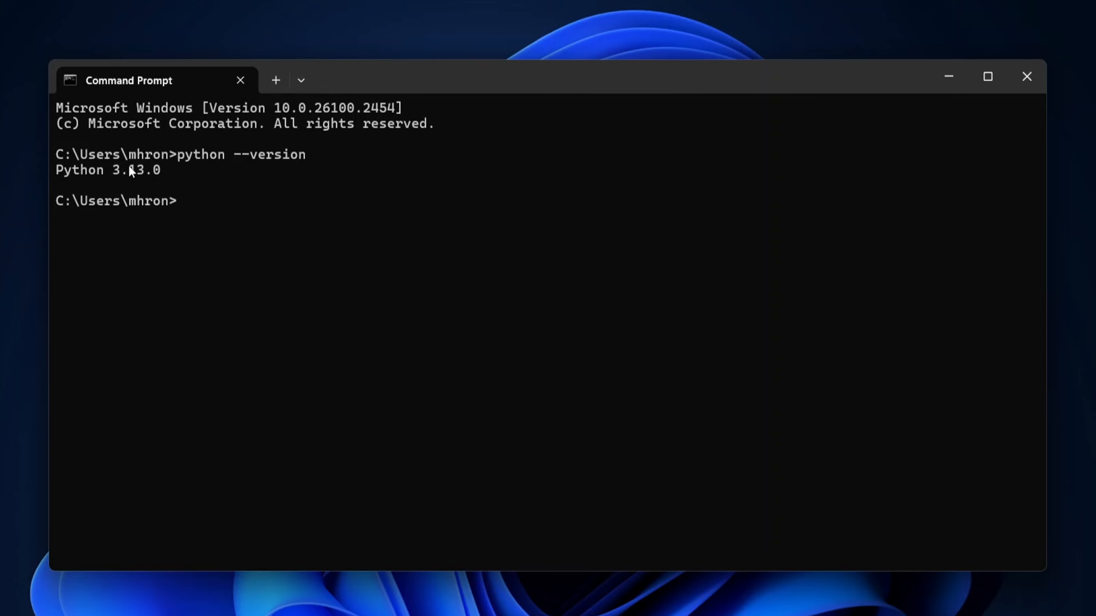
{"action": "left_click_drag", "start_coordinate": [161, 170], "coordinate": [60, 173]}
{"action": "left_click", "coordinate": [146, 173]}
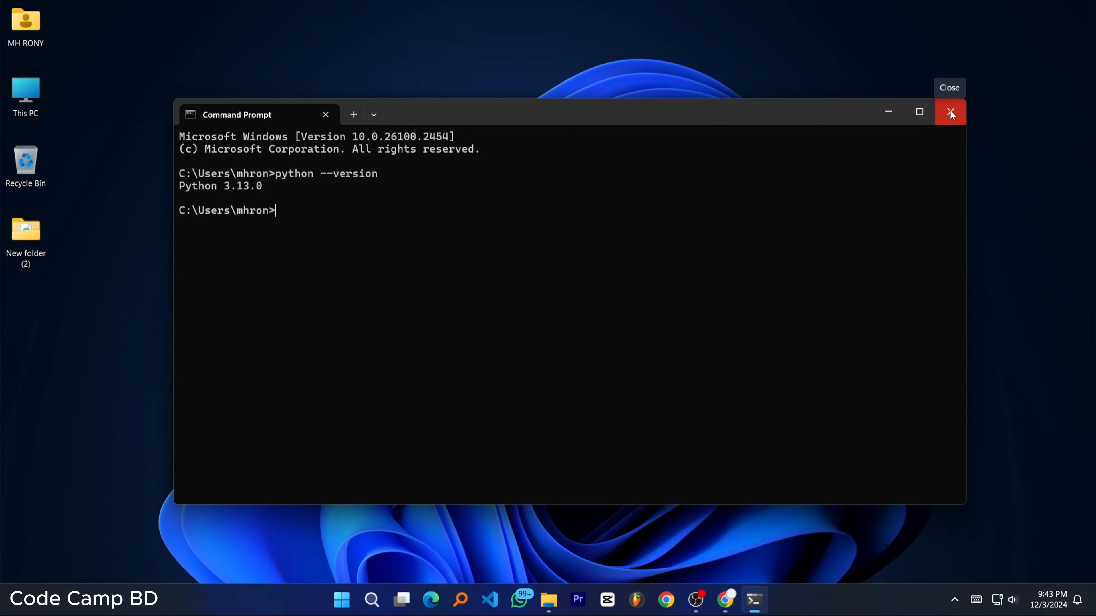
{"action": "left_click", "coordinate": [950, 110]}
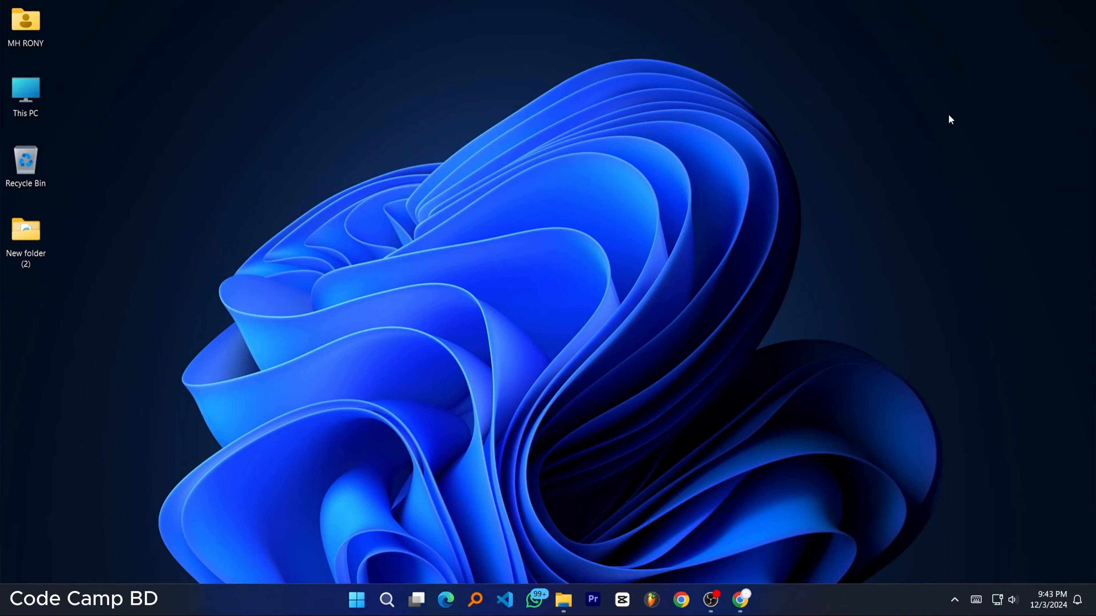
Step: Switch back to Chrome and search Google for "pycharm download"
{"action": "left_click", "coordinate": [740, 599]}
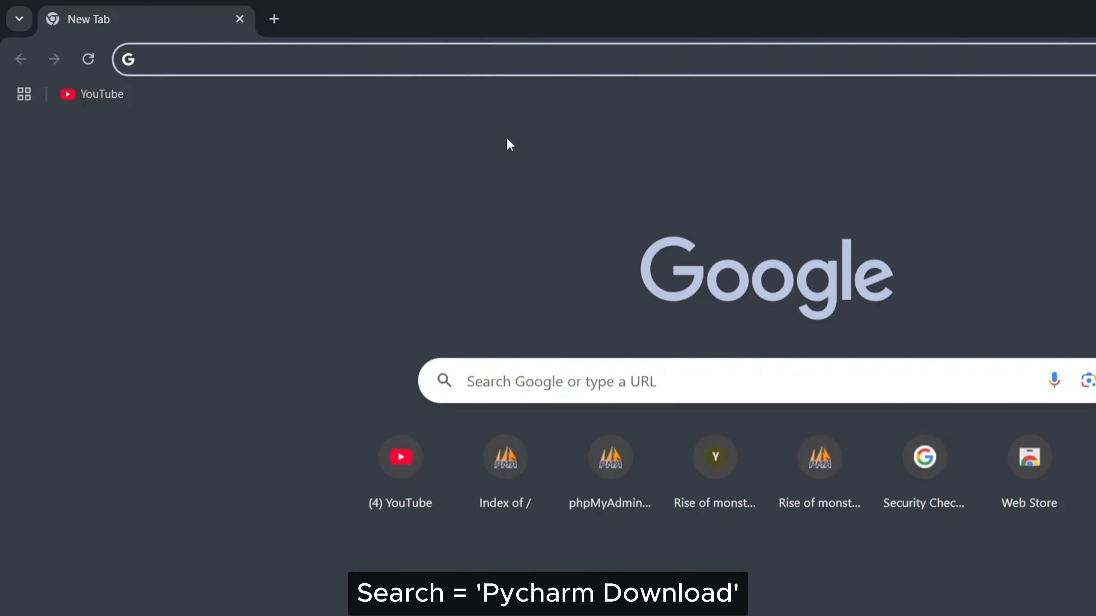
{"action": "type", "text": "pych"}
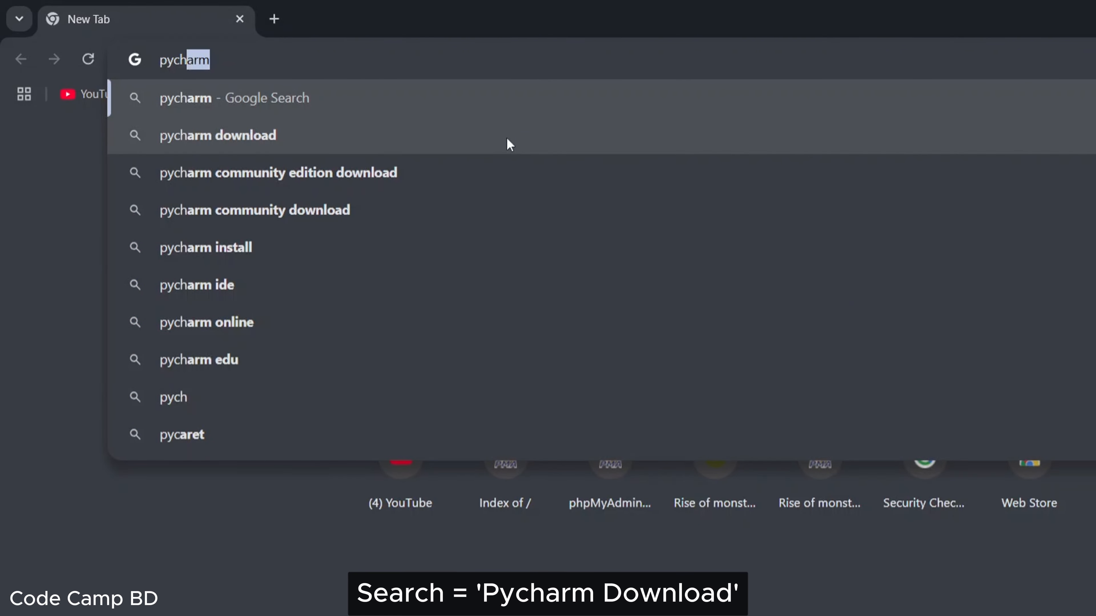
{"action": "type", "text": "arm"}
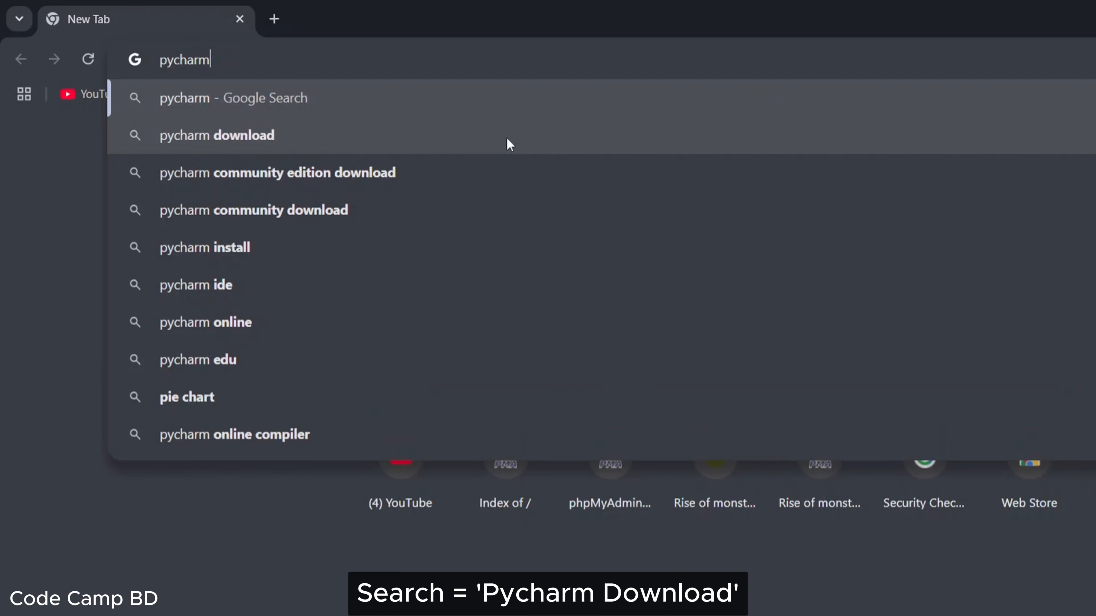
{"action": "type", "text": " down"}
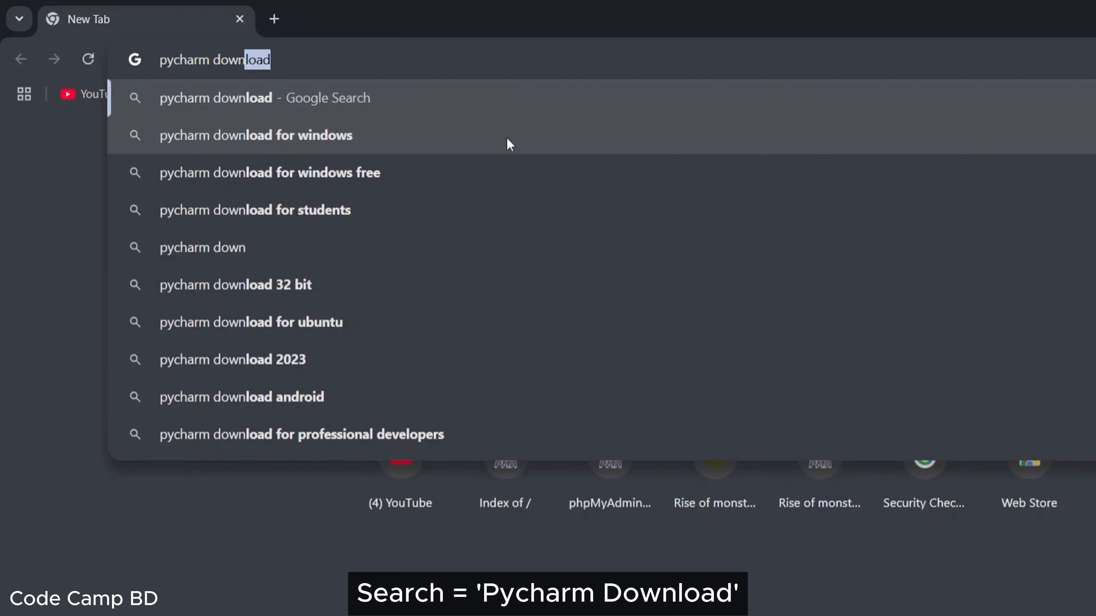
{"action": "type", "text": "load"}
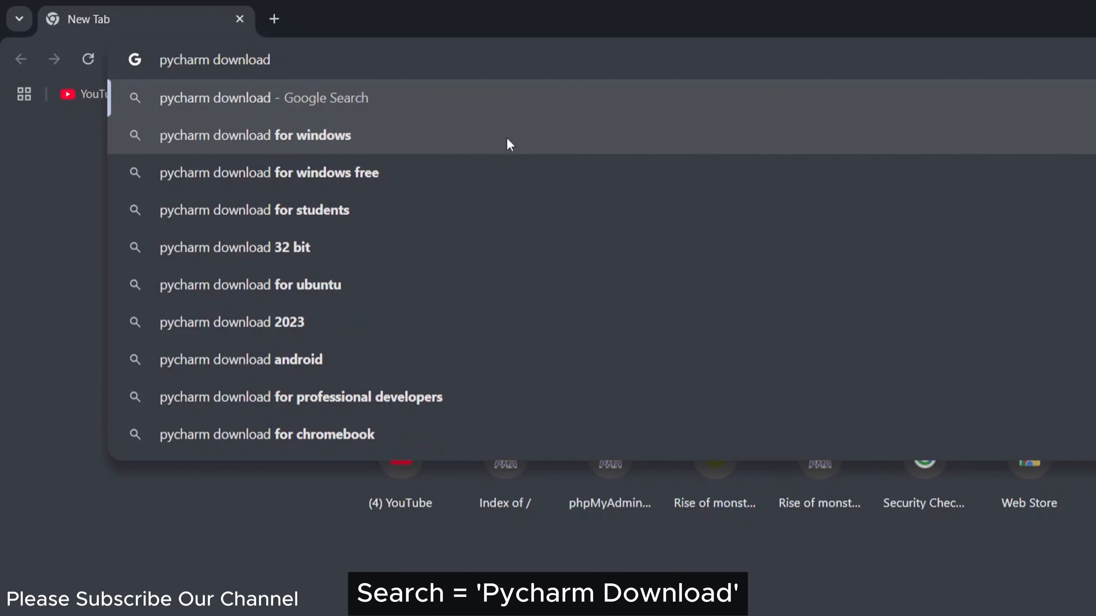
{"action": "left_click_drag", "start_coordinate": [297, 62], "coordinate": [175, 61]}
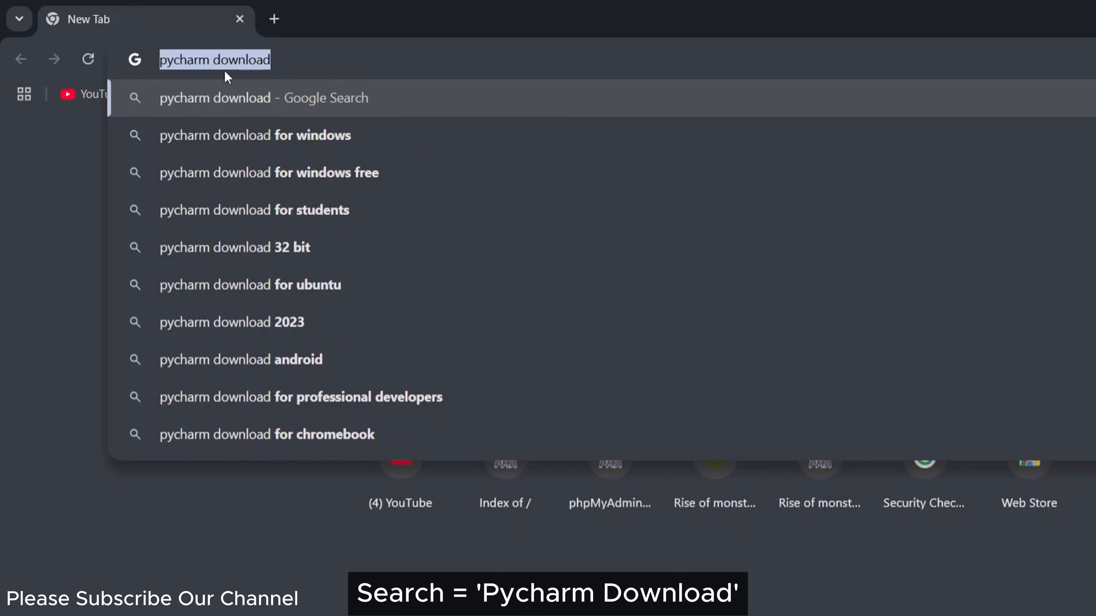
{"action": "left_click", "coordinate": [291, 59]}
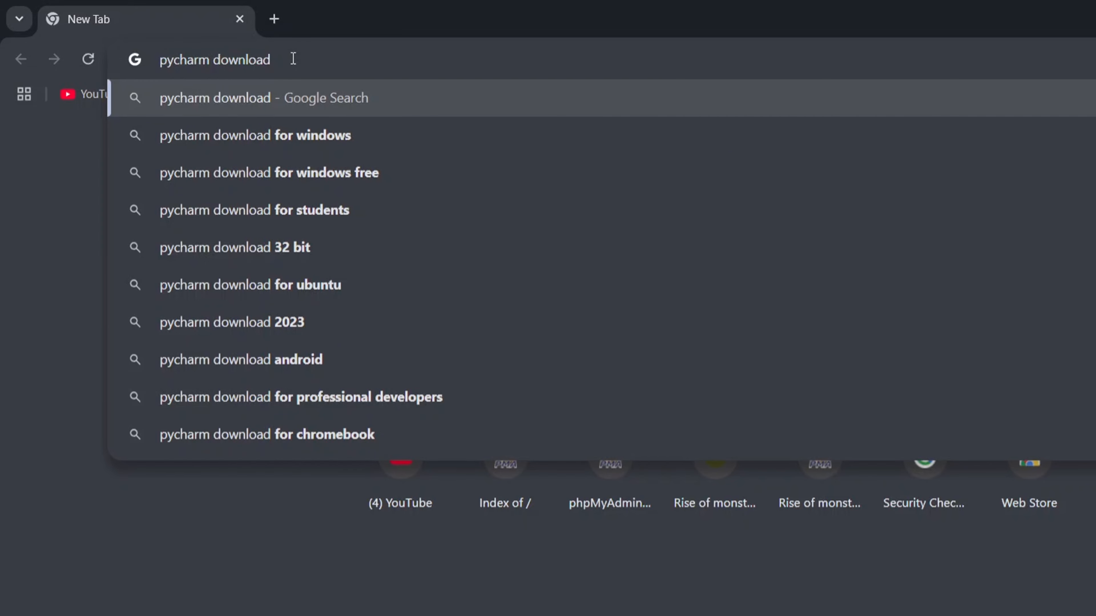
{"action": "key", "text": "Return"}
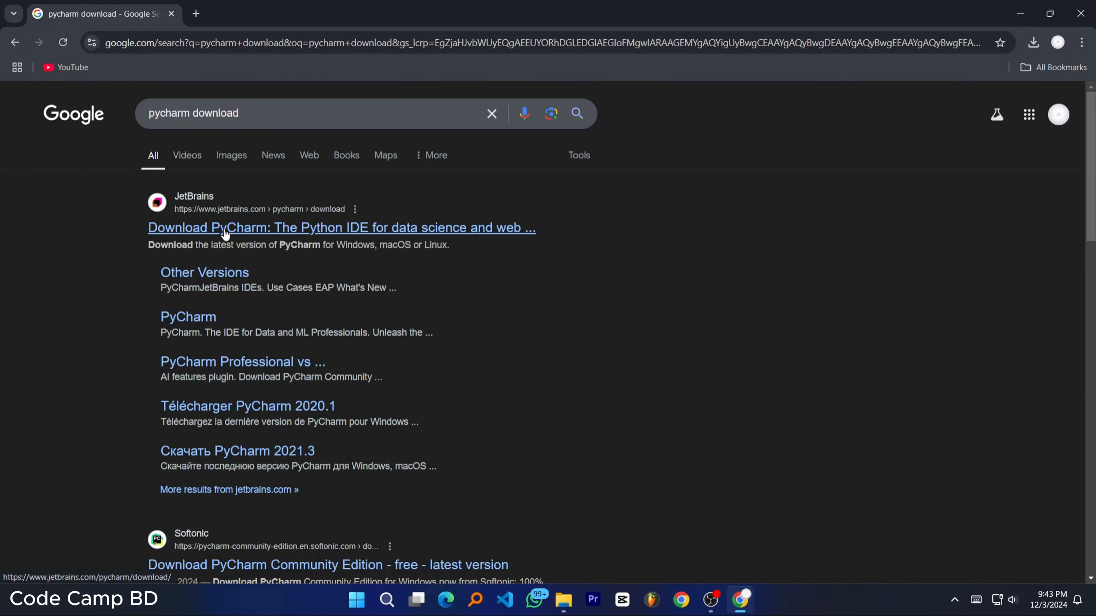
Step: Open the JetBrains PyCharm download page from the search results, dismiss the cookie notice, and check the Professional installer formats
{"action": "left_click", "coordinate": [224, 229]}
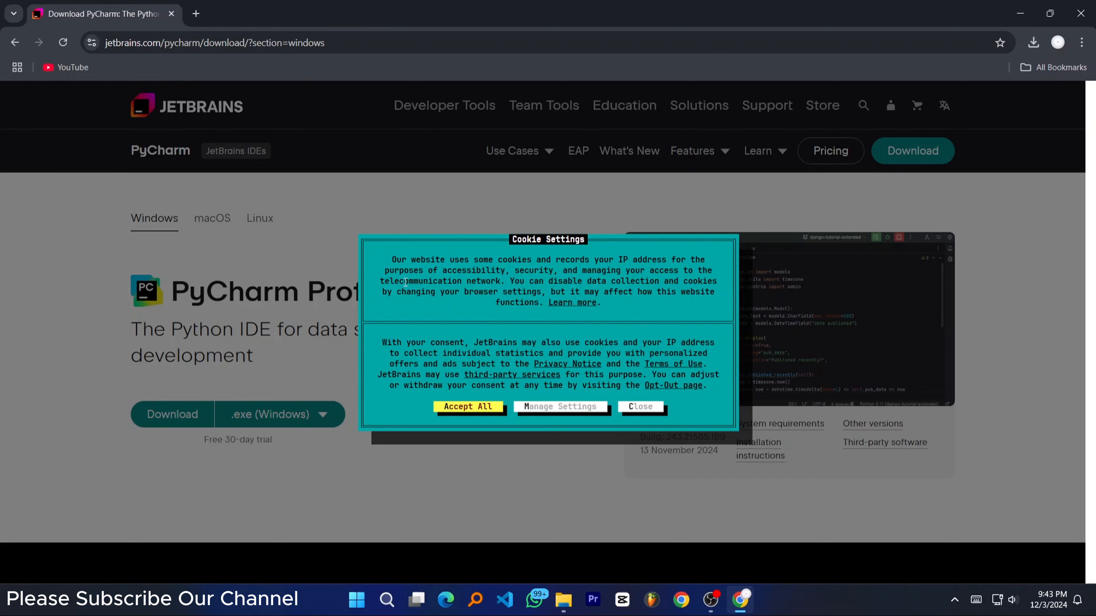
{"action": "left_click", "coordinate": [641, 407]}
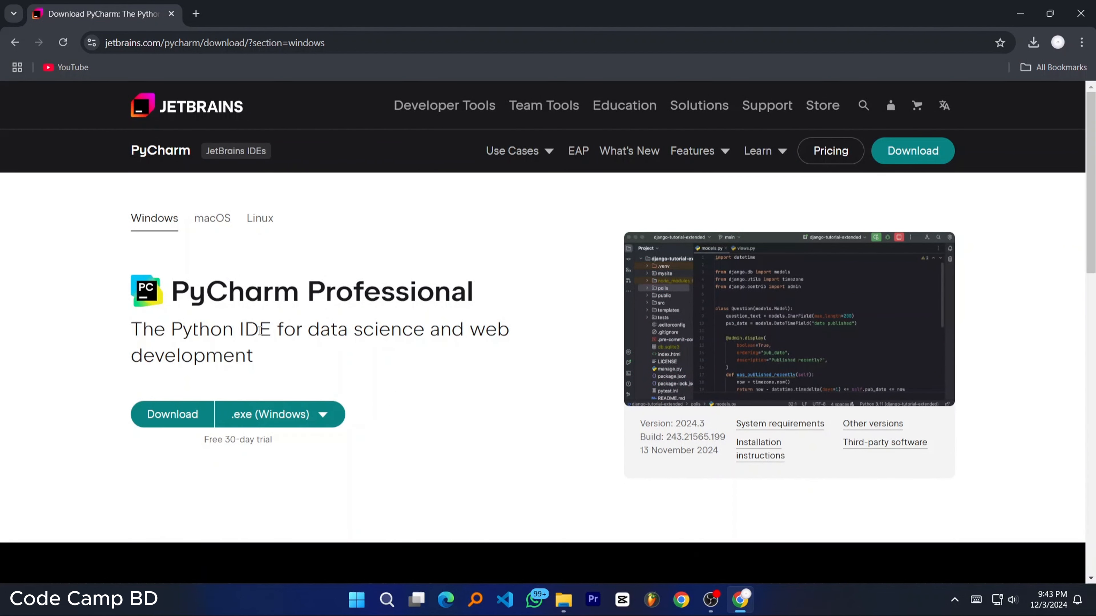
{"action": "left_click", "coordinate": [314, 416]}
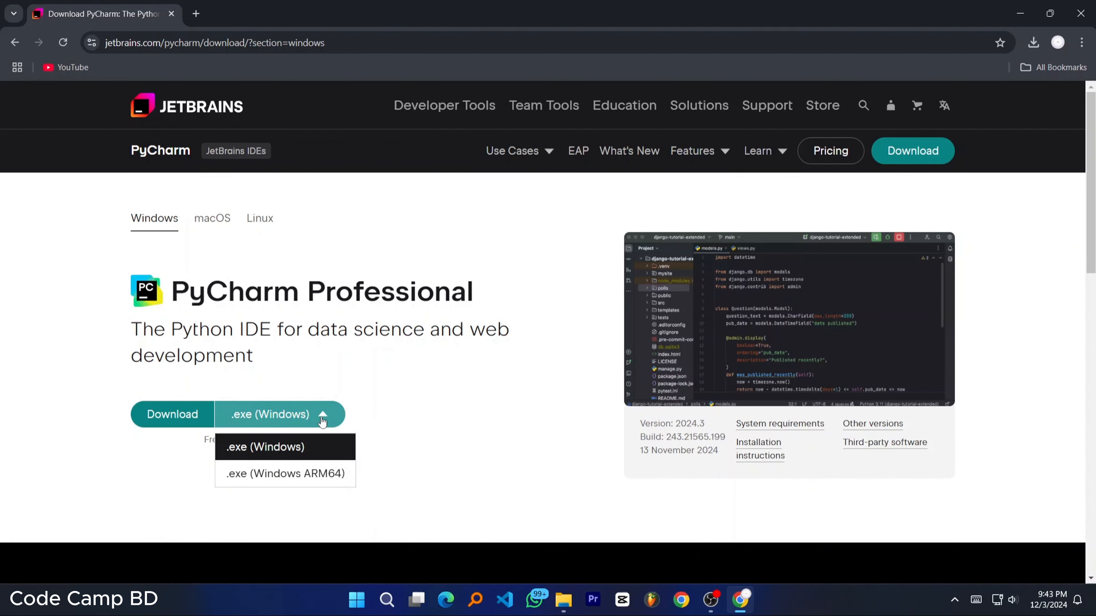
{"action": "left_click", "coordinate": [284, 419]}
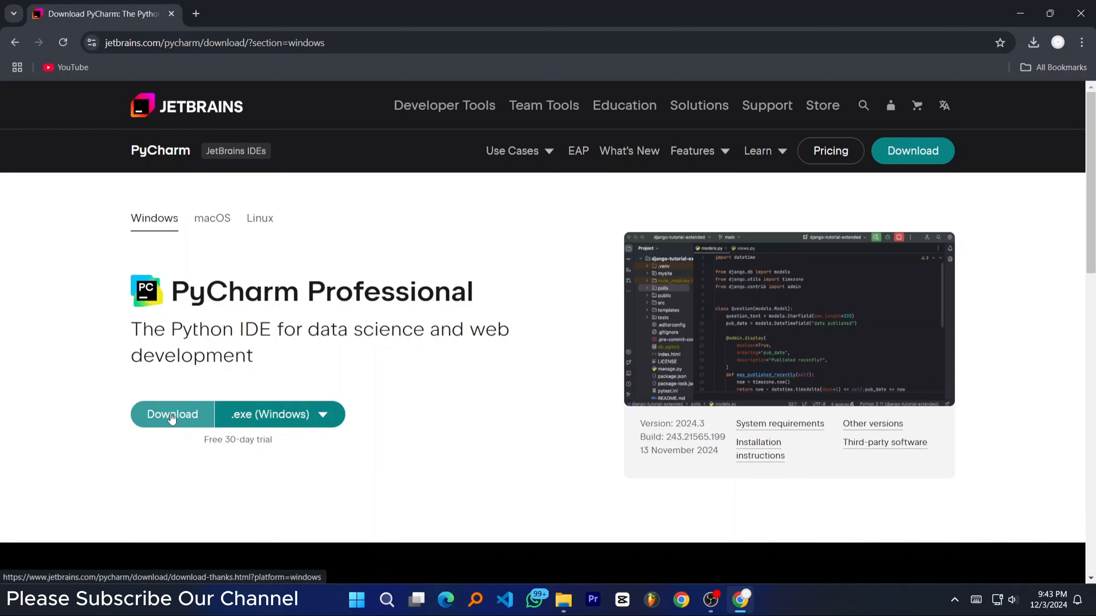
Step: Download the .exe (Windows) installer of PyCharm Community Edition from the JetBrains page
{"action": "scroll", "coordinate": [285, 313], "scroll_direction": "down", "scroll_amount": 10}
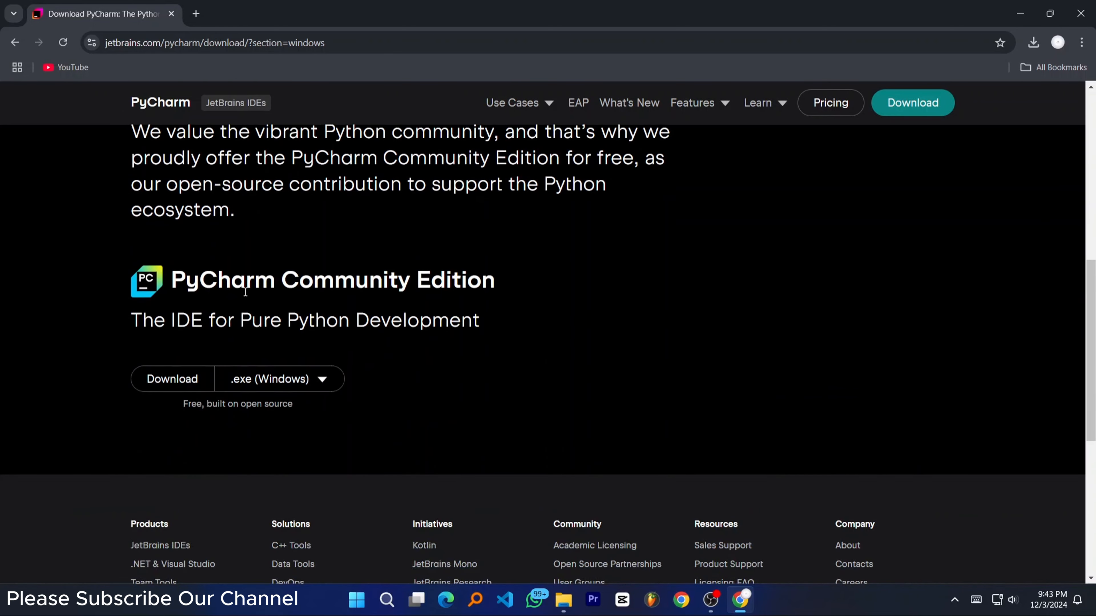
{"action": "left_click_drag", "start_coordinate": [495, 280], "coordinate": [520, 281]}
{"action": "left_click", "coordinate": [230, 290]}
{"action": "left_click", "coordinate": [512, 281]}
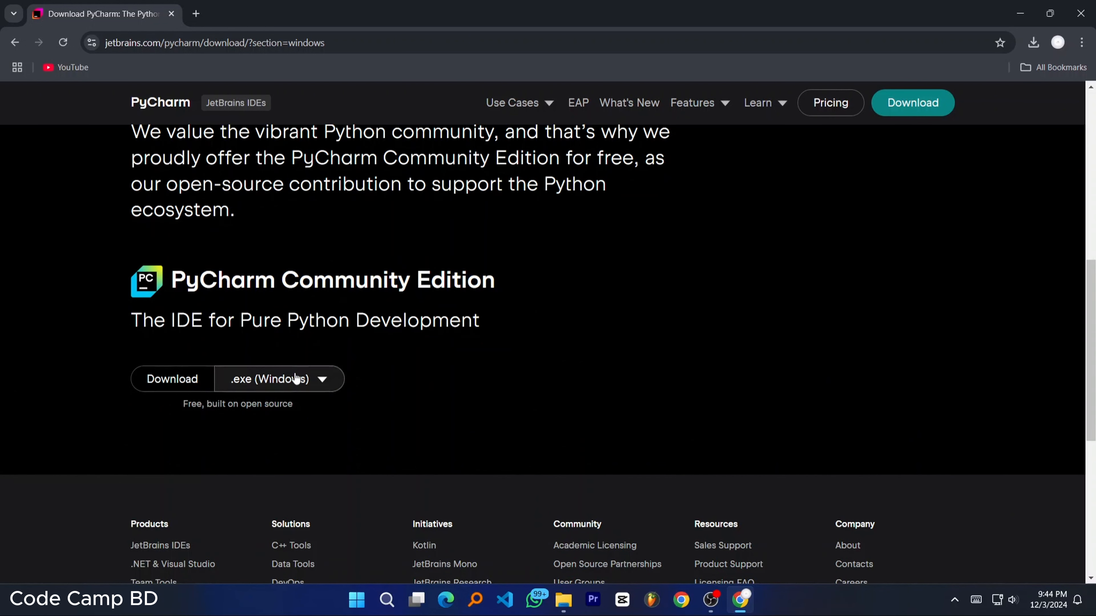
{"action": "left_click", "coordinate": [309, 380]}
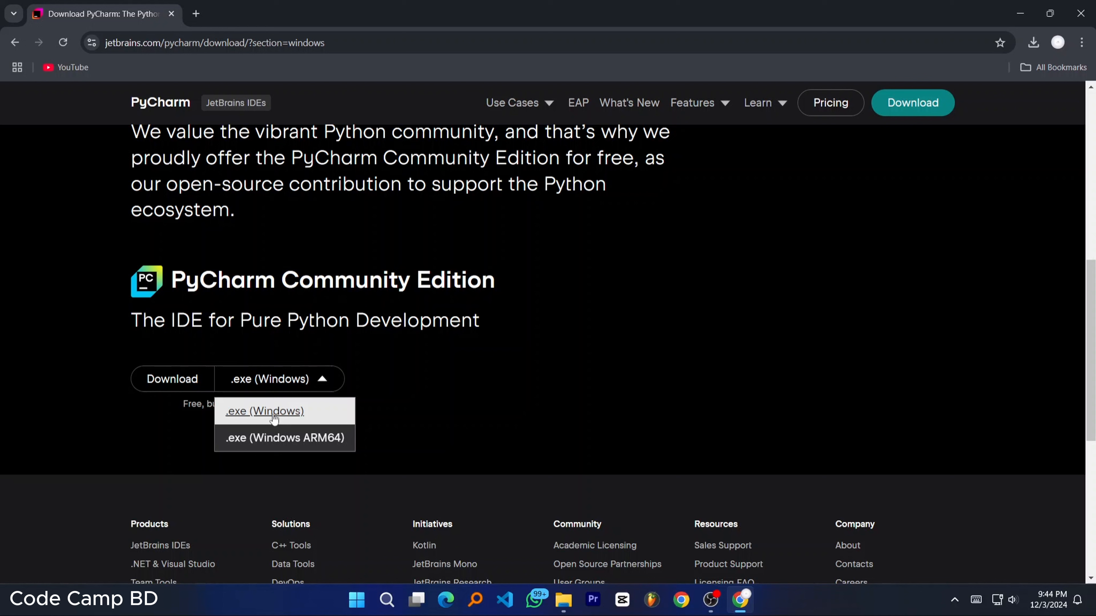
{"action": "left_click", "coordinate": [418, 372]}
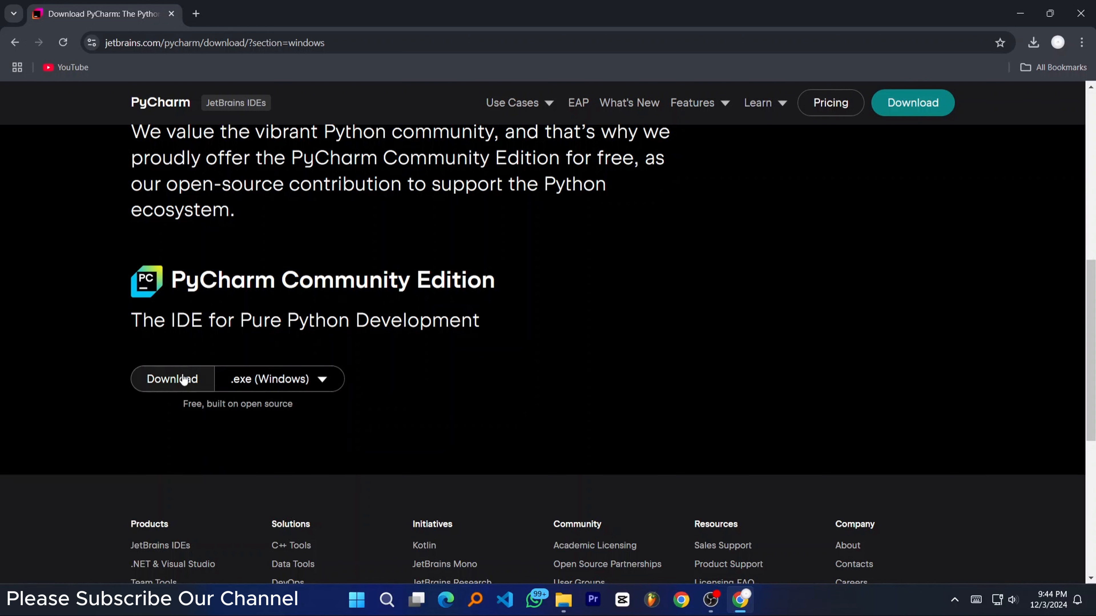
{"action": "left_click_drag", "start_coordinate": [130, 322], "coordinate": [461, 323]}
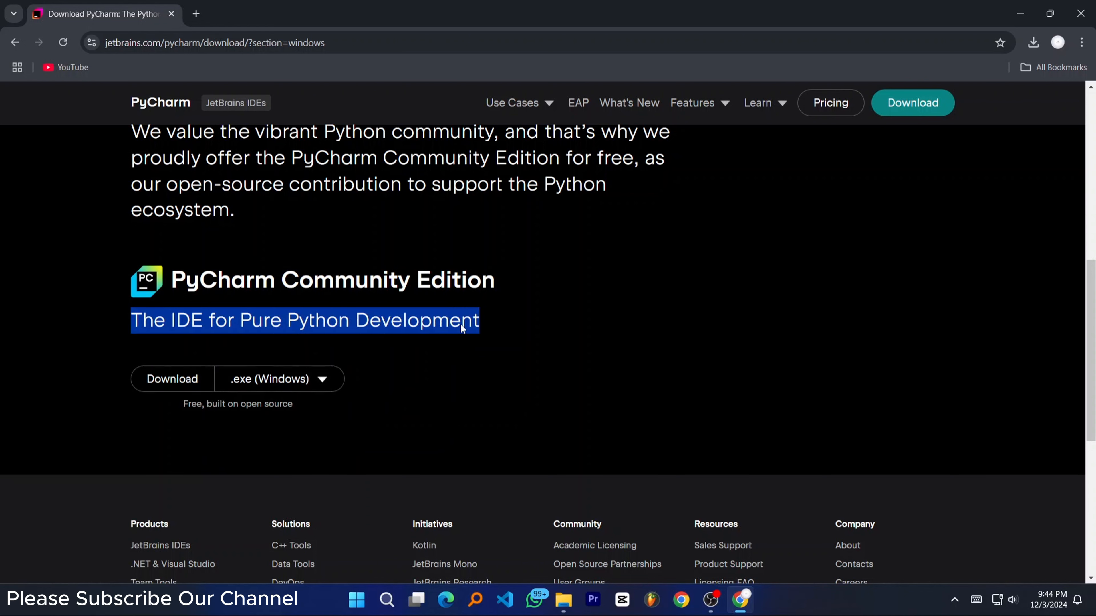
{"action": "left_click", "coordinate": [301, 339]}
{"action": "left_click", "coordinate": [169, 379]}
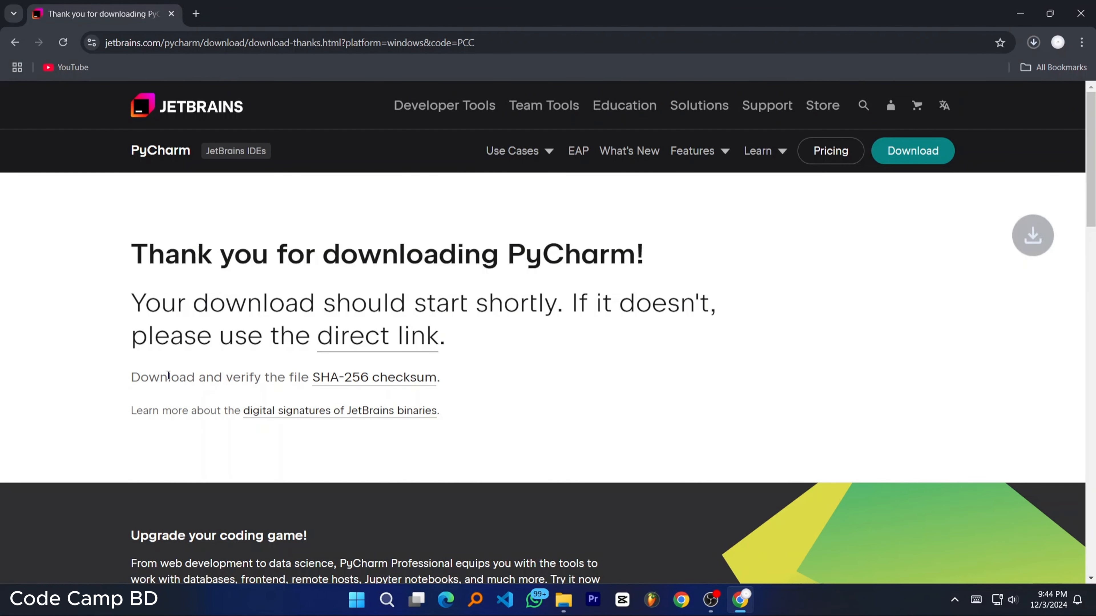
Step: Locate pycharm-community-2024.3.exe in its folder through the full download history, minimize Chrome, and run the installer
{"action": "left_click", "coordinate": [1033, 42]}
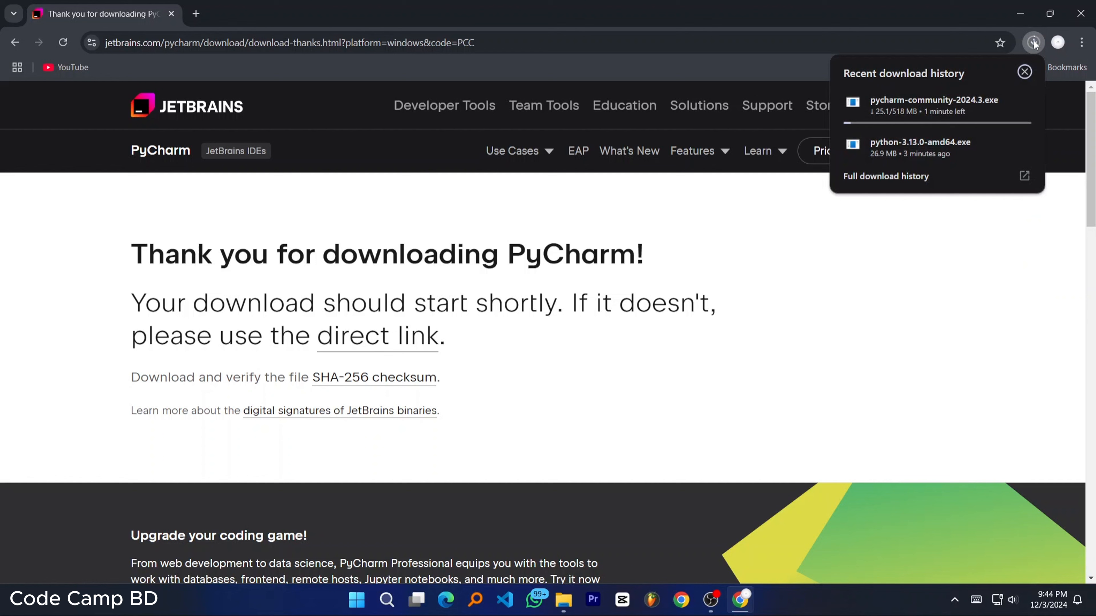
{"action": "left_click", "coordinate": [886, 176]}
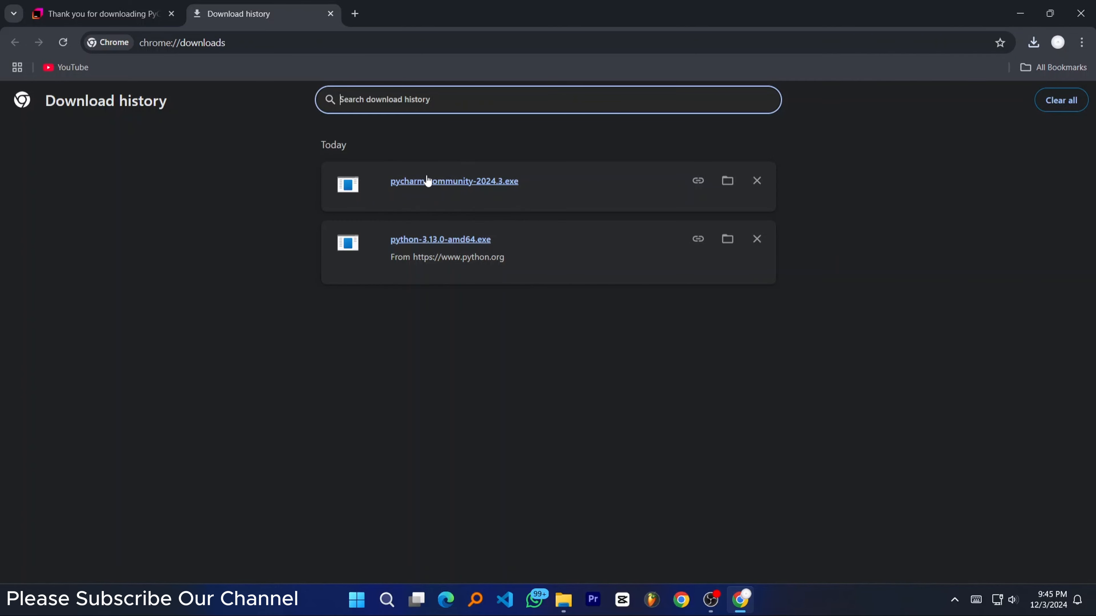
{"action": "left_click", "coordinate": [722, 188]}
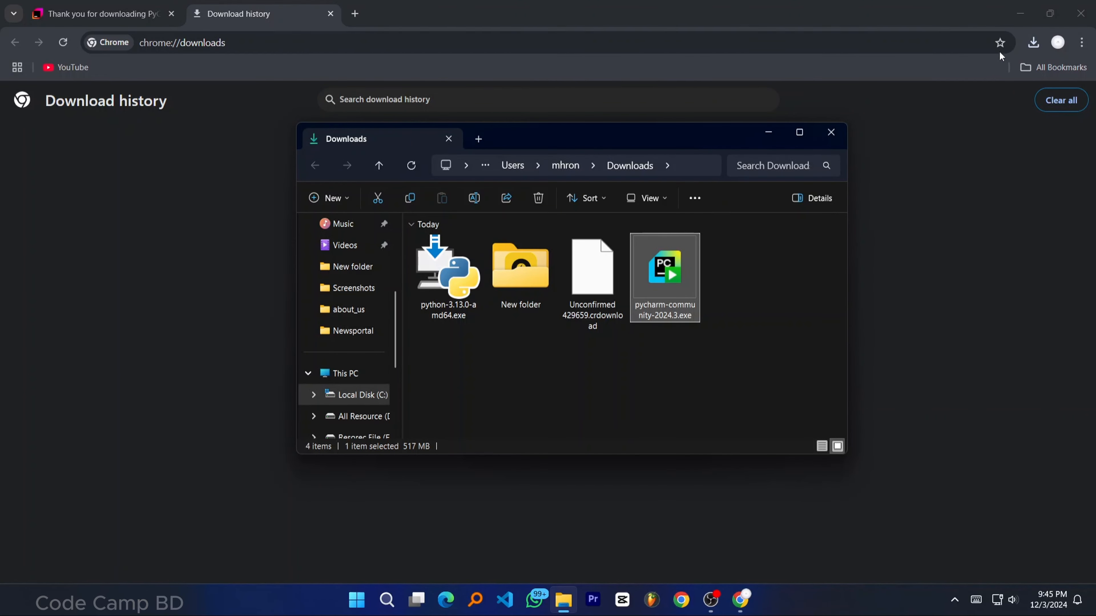
{"action": "left_click", "coordinate": [1020, 16]}
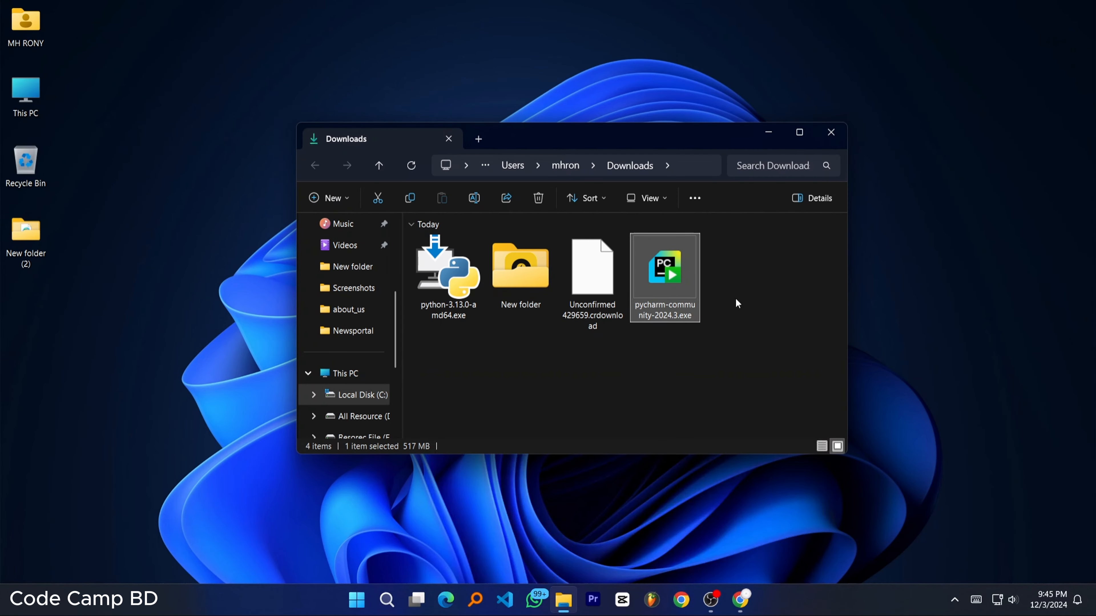
{"action": "double_click", "coordinate": [658, 280]}
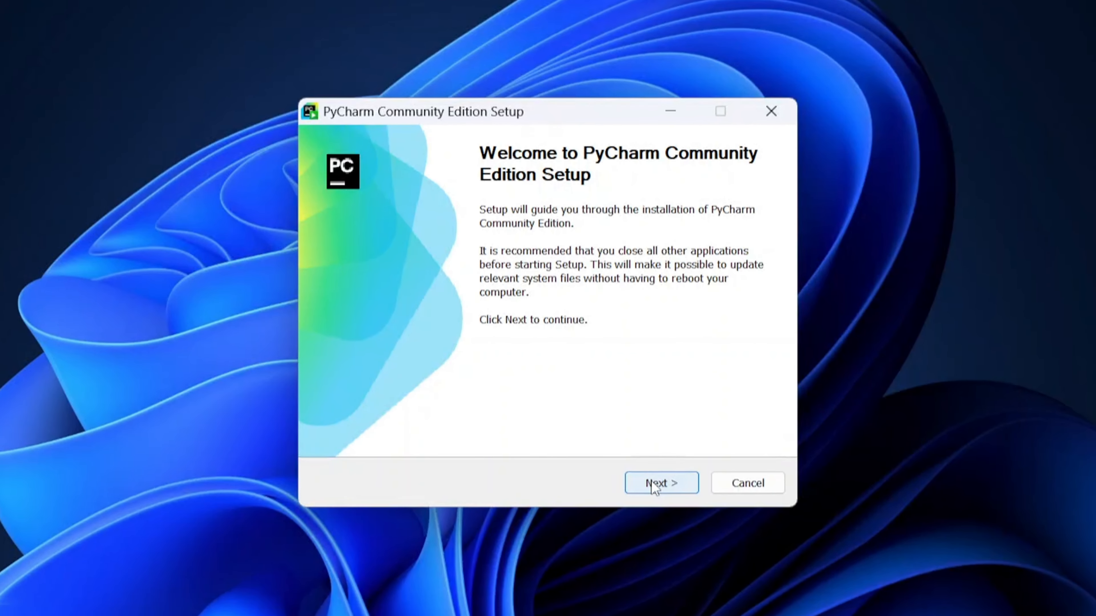
Step: Keep the default install location and enable the desktop shortcut, "Open Folder as Project", .py association, and adding the "bin" folder to the PATH
{"action": "left_click", "coordinate": [652, 485]}
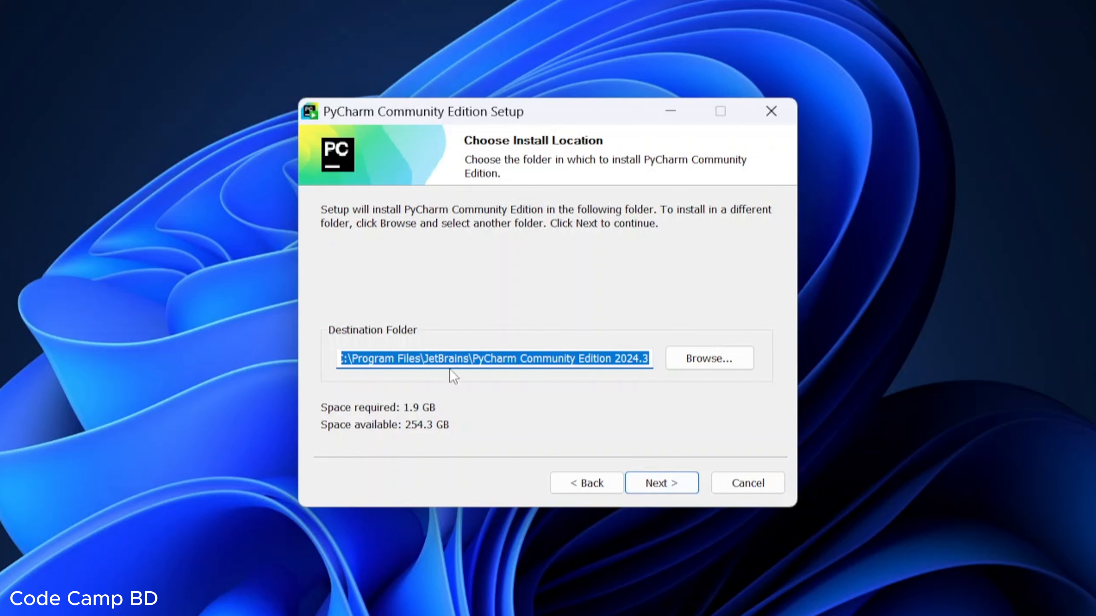
{"action": "left_click", "coordinate": [660, 486]}
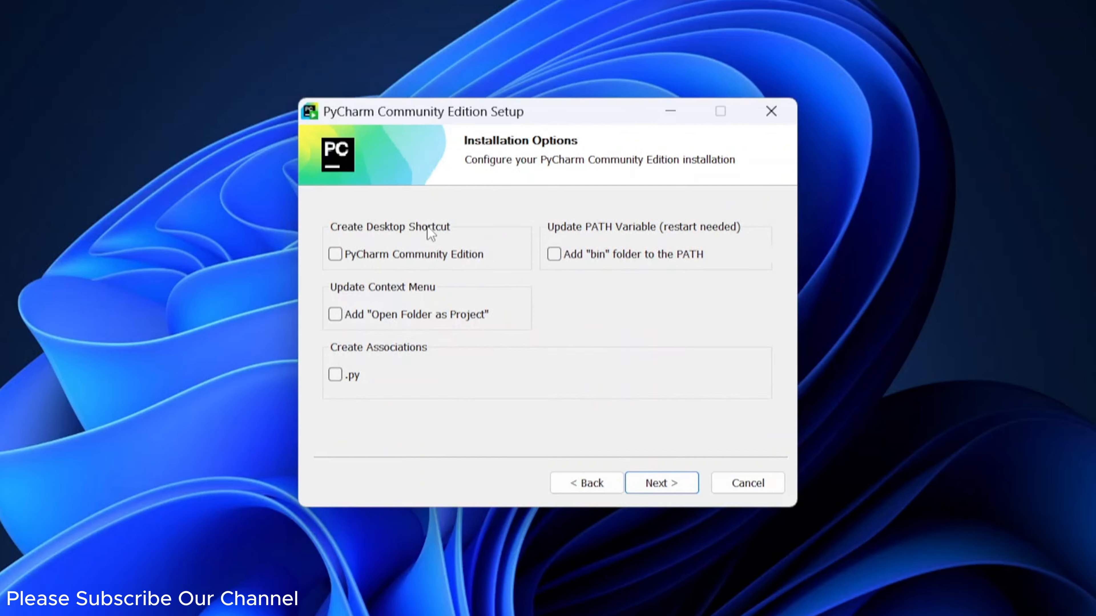
{"action": "left_click", "coordinate": [335, 256]}
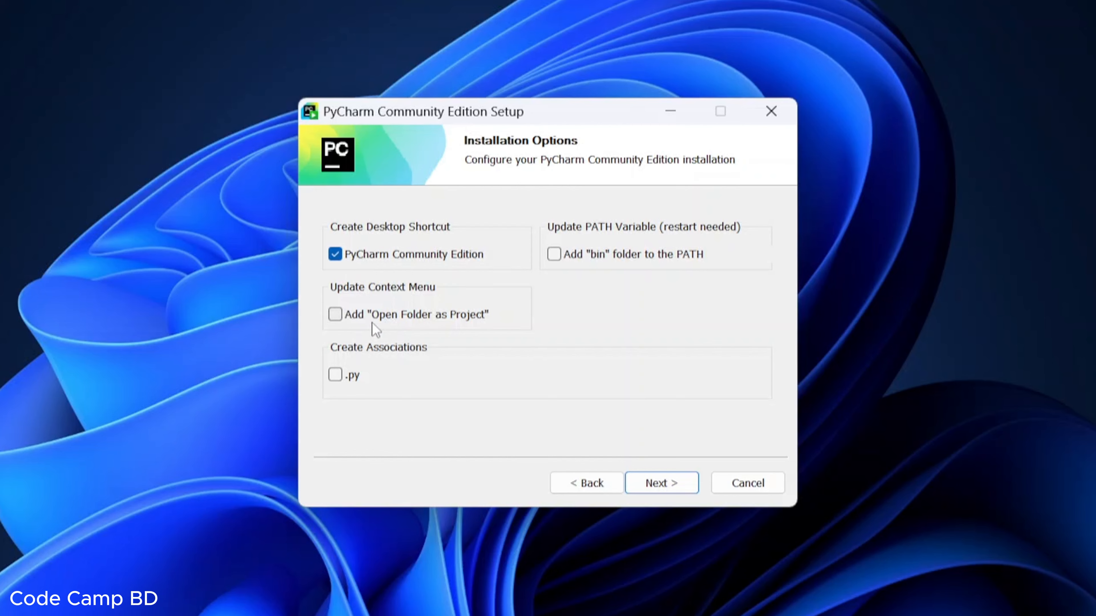
{"action": "left_click", "coordinate": [340, 316]}
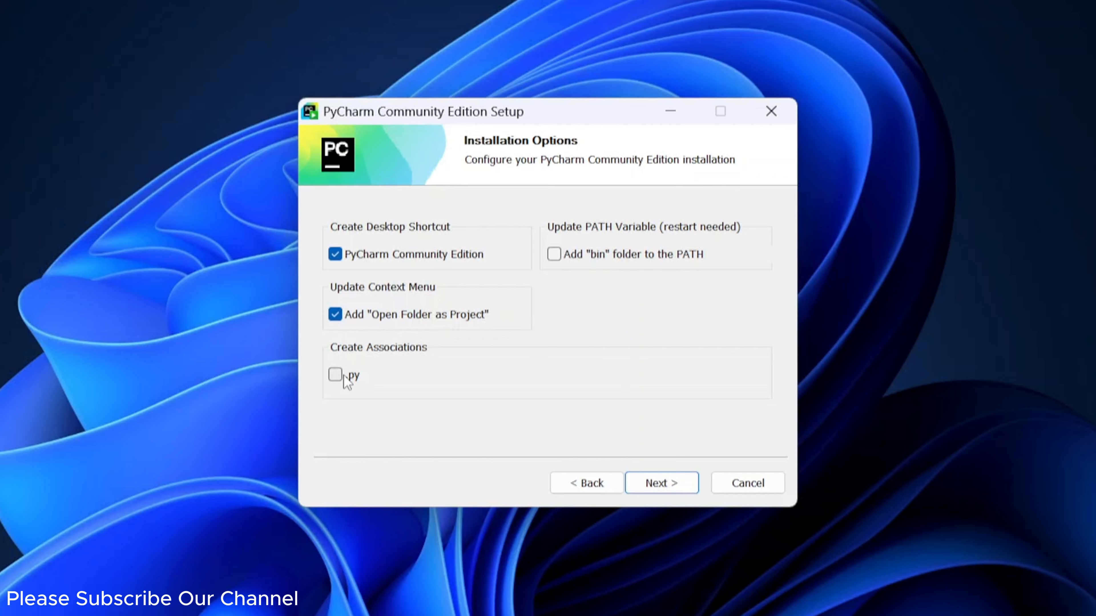
{"action": "left_click", "coordinate": [336, 374]}
{"action": "left_click", "coordinate": [554, 256]}
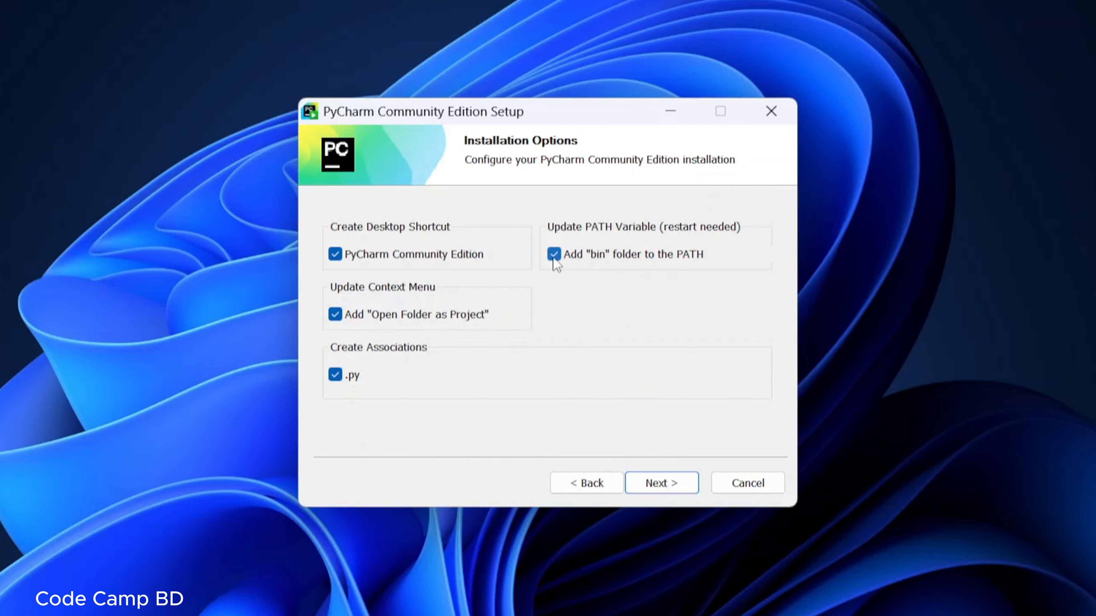
{"action": "left_click", "coordinate": [667, 482]}
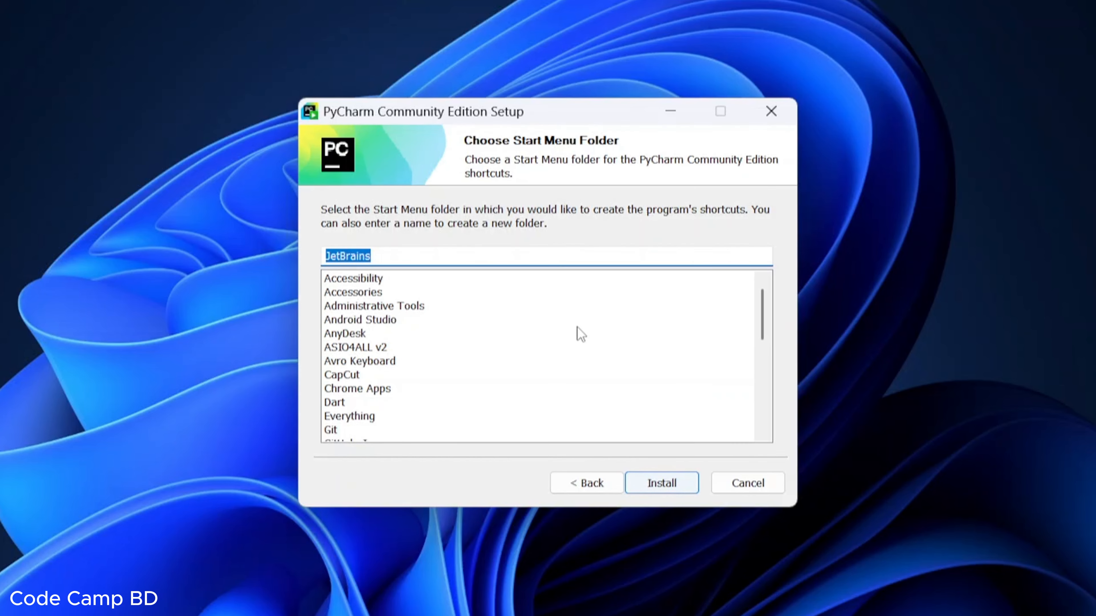
Step: Install PyCharm with the JetBrains Start Menu folder and finish the setup with "I want to manually reboot later" selected
{"action": "left_click", "coordinate": [653, 482]}
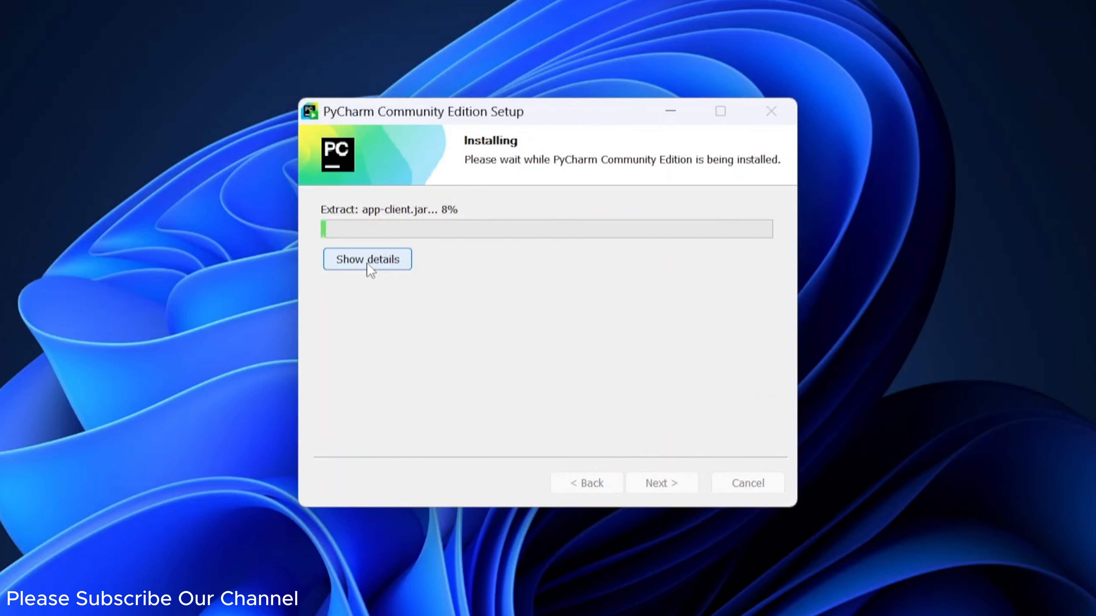
{"action": "left_click", "coordinate": [373, 259]}
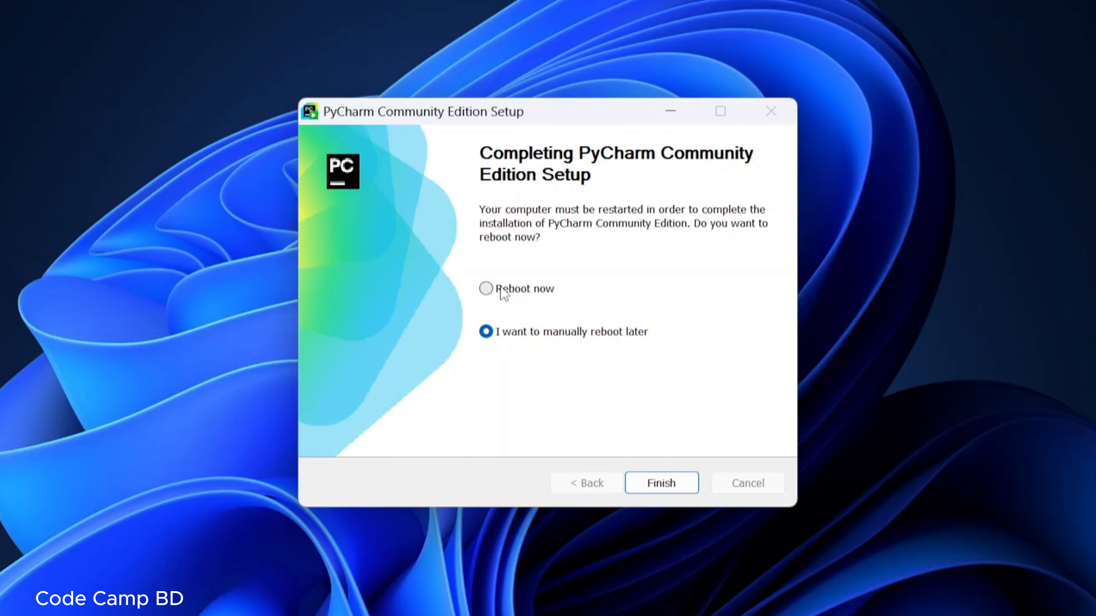
{"action": "left_click", "coordinate": [488, 289]}
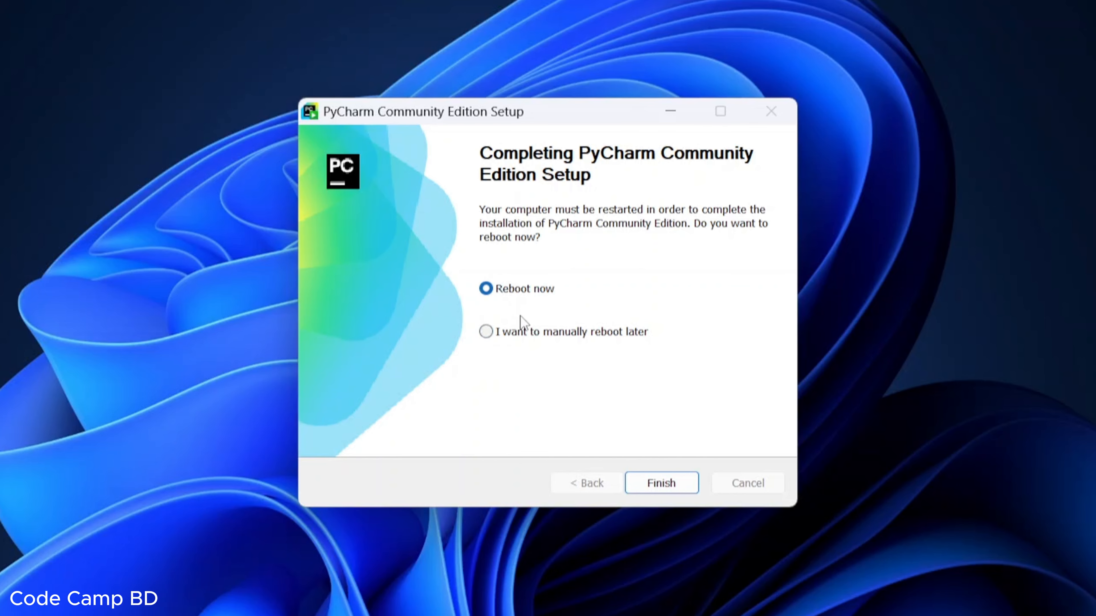
{"action": "left_click", "coordinate": [515, 333]}
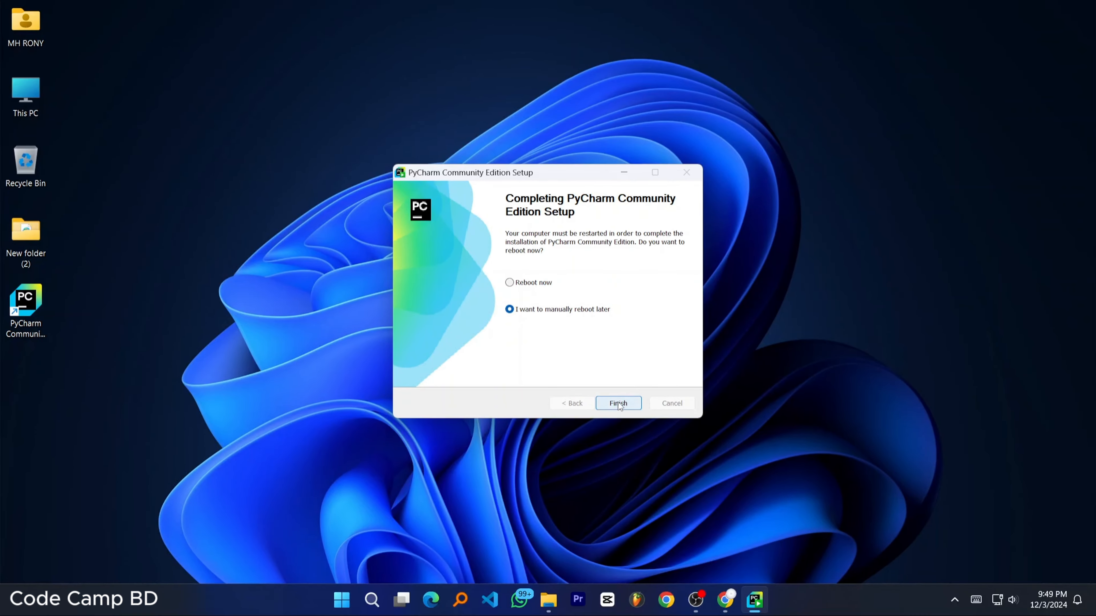
{"action": "left_click", "coordinate": [662, 485]}
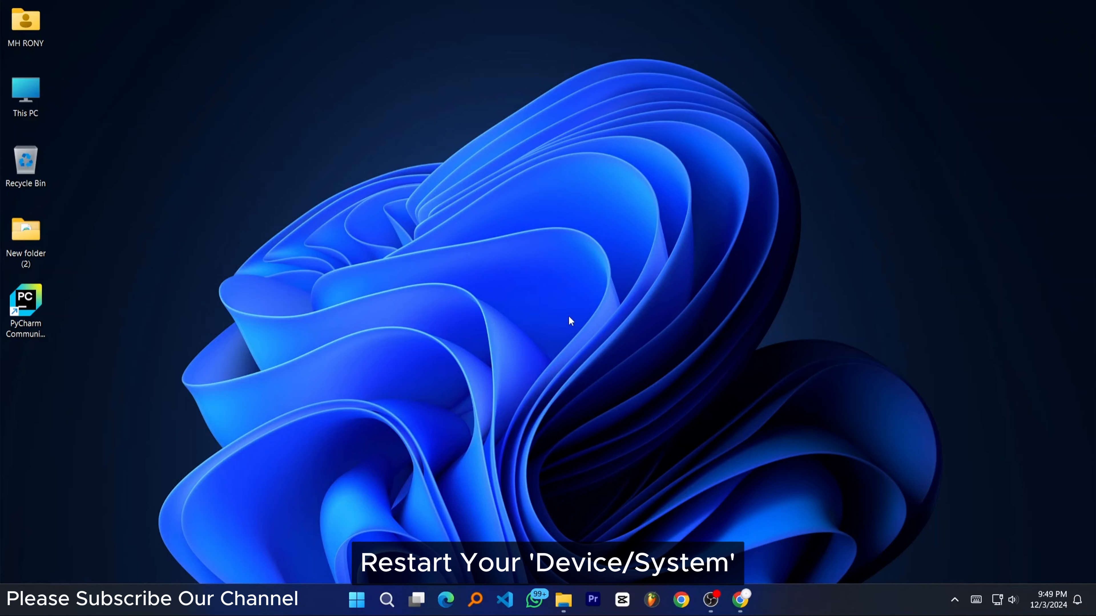
Step: View the Windows power options, including Restart, and close them
{"action": "left_click", "coordinate": [355, 601]}
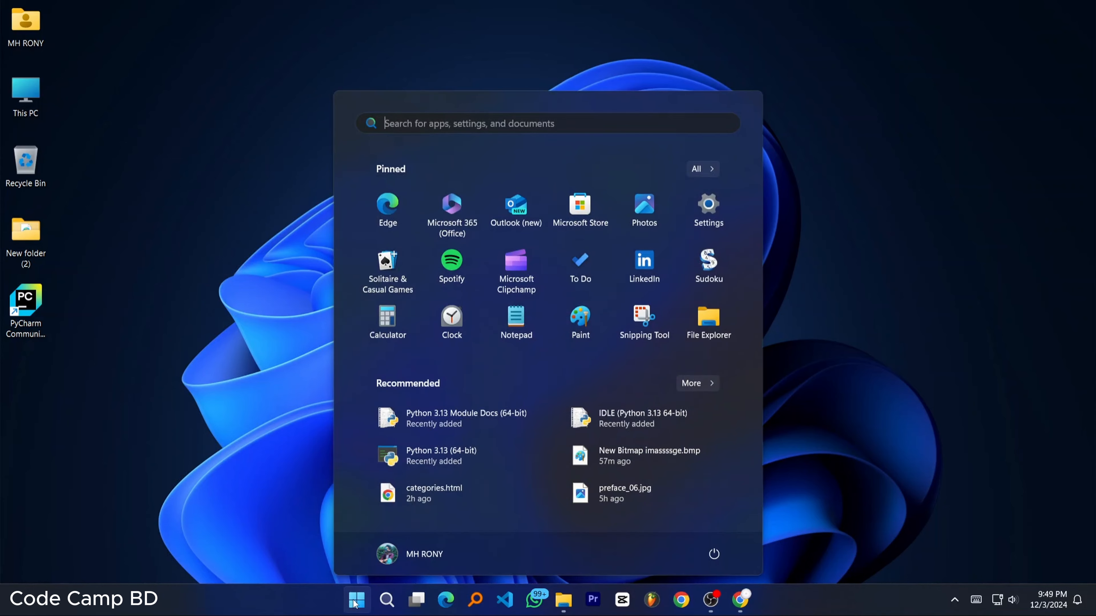
{"action": "left_click", "coordinate": [715, 555]}
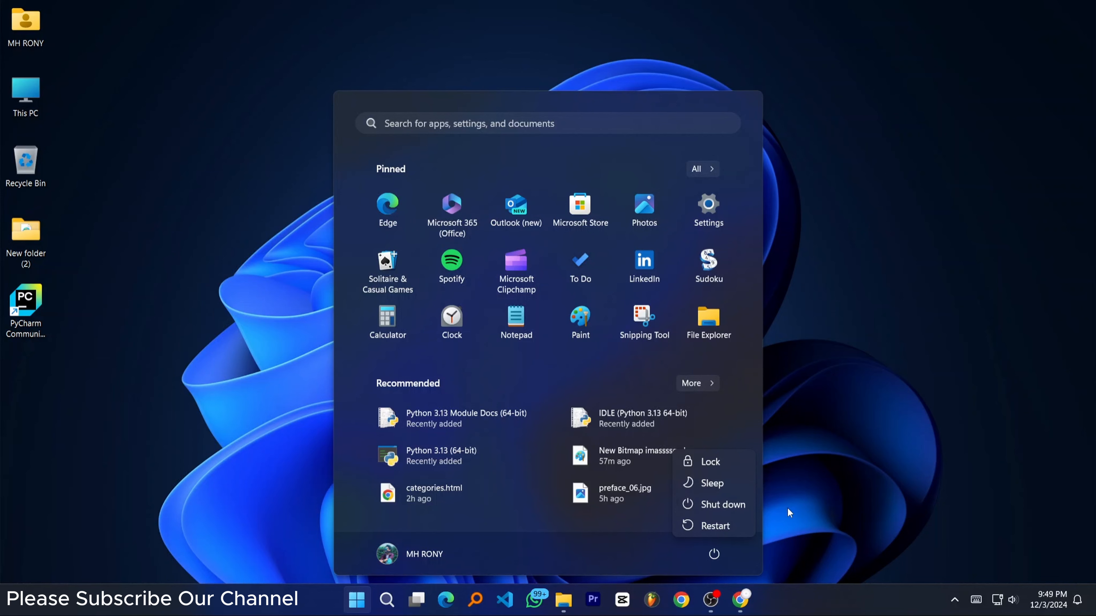
{"action": "key", "text": "Escape"}
{"action": "key", "text": "Escape"}
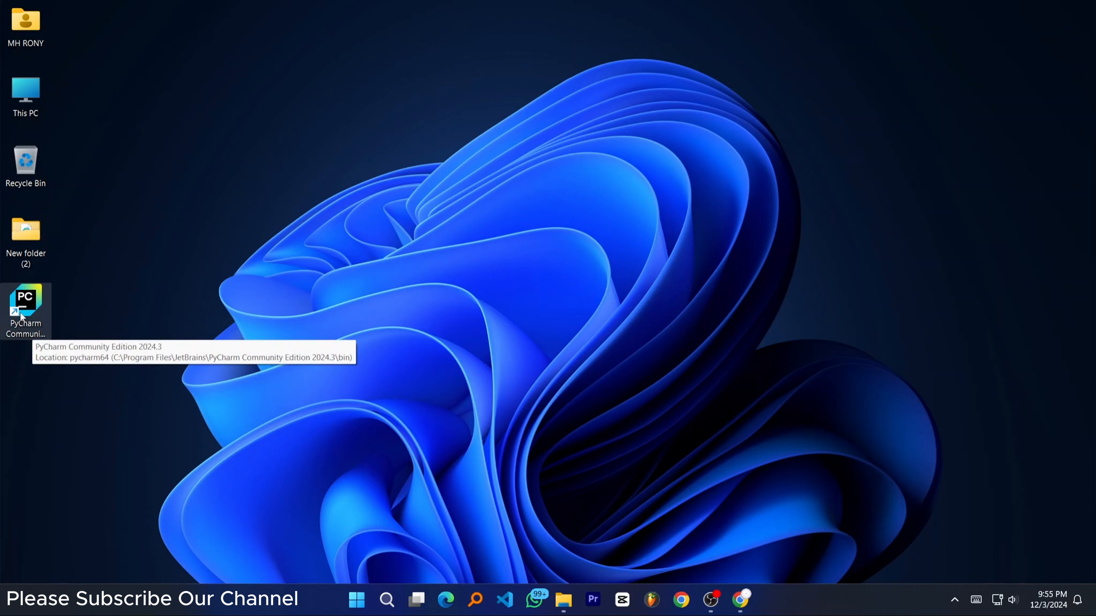
Step: Launch PyCharm Community Edition and create the Pure Python project PythonProject with a Project venv based on Python313\python.exe
{"action": "double_click", "coordinate": [21, 313]}
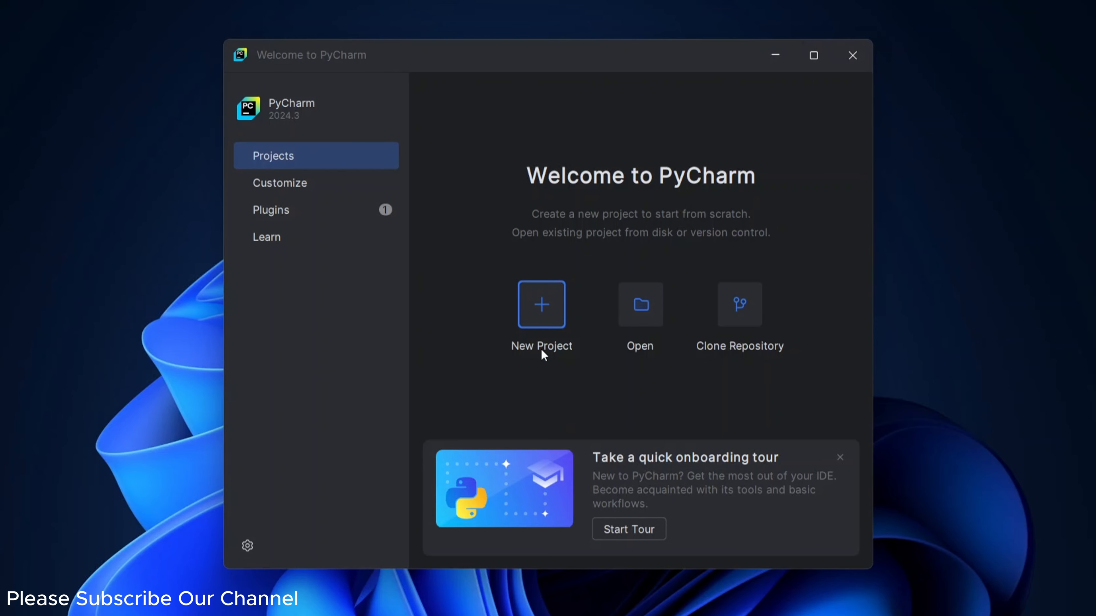
{"action": "left_click", "coordinate": [549, 307]}
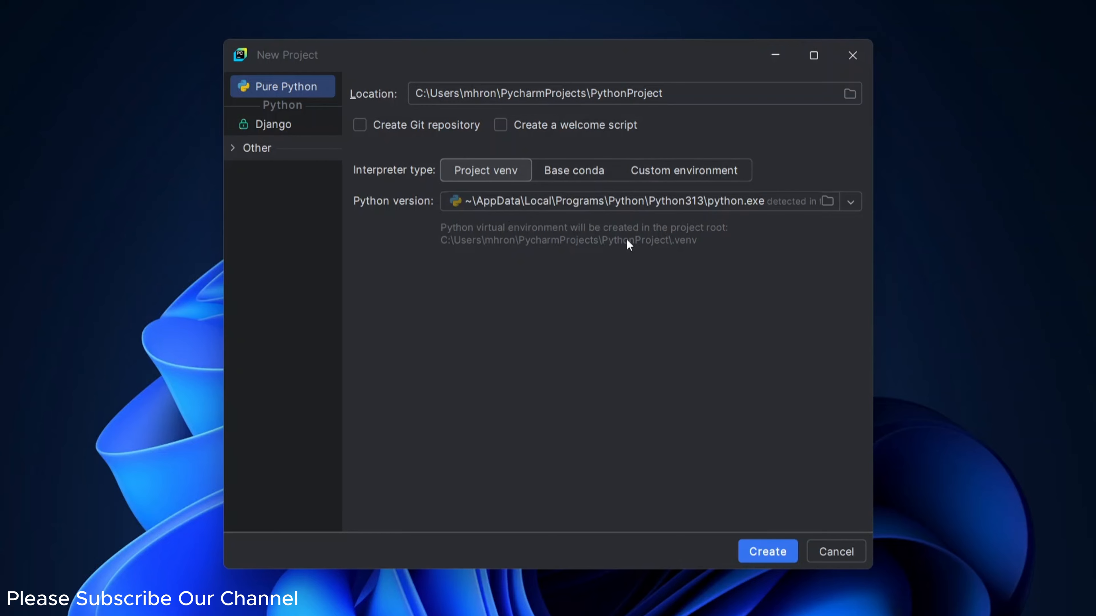
{"action": "left_click", "coordinate": [849, 203]}
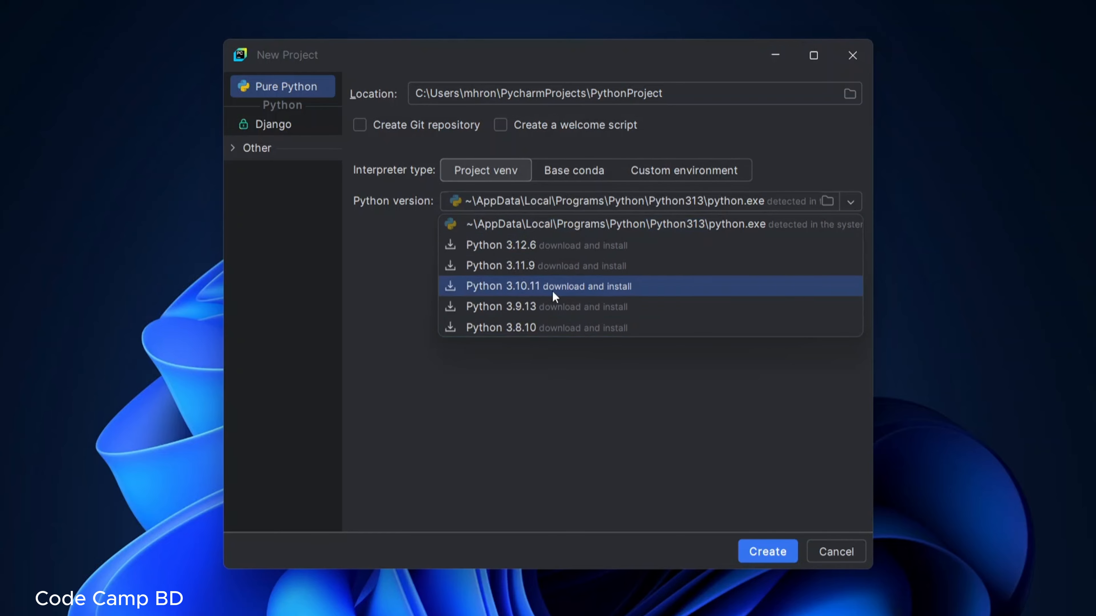
{"action": "left_click", "coordinate": [535, 228]}
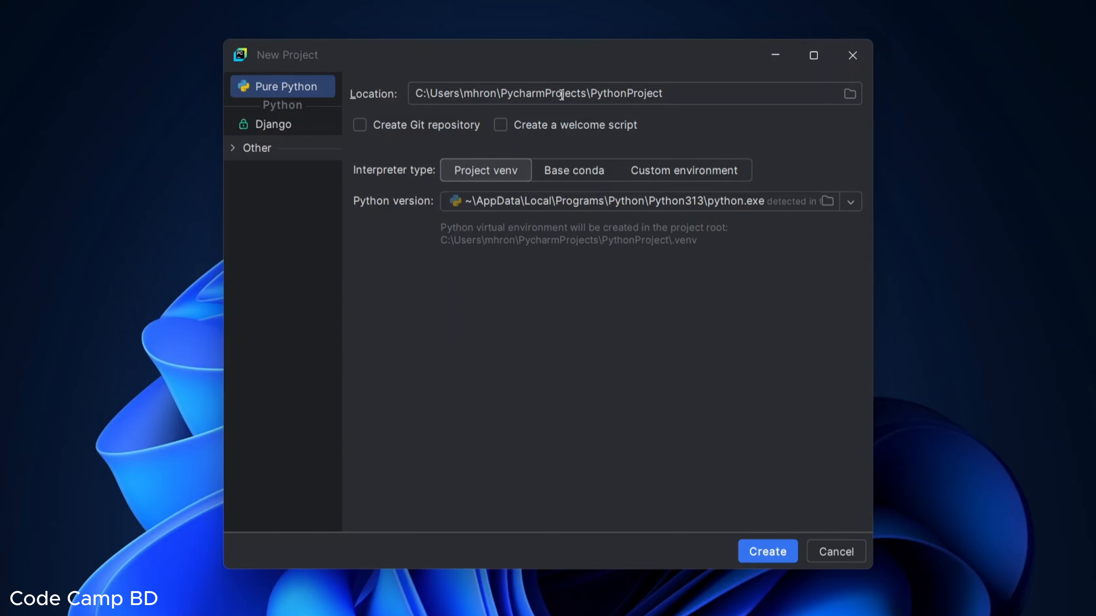
{"action": "left_click_drag", "start_coordinate": [690, 97], "coordinate": [413, 98]}
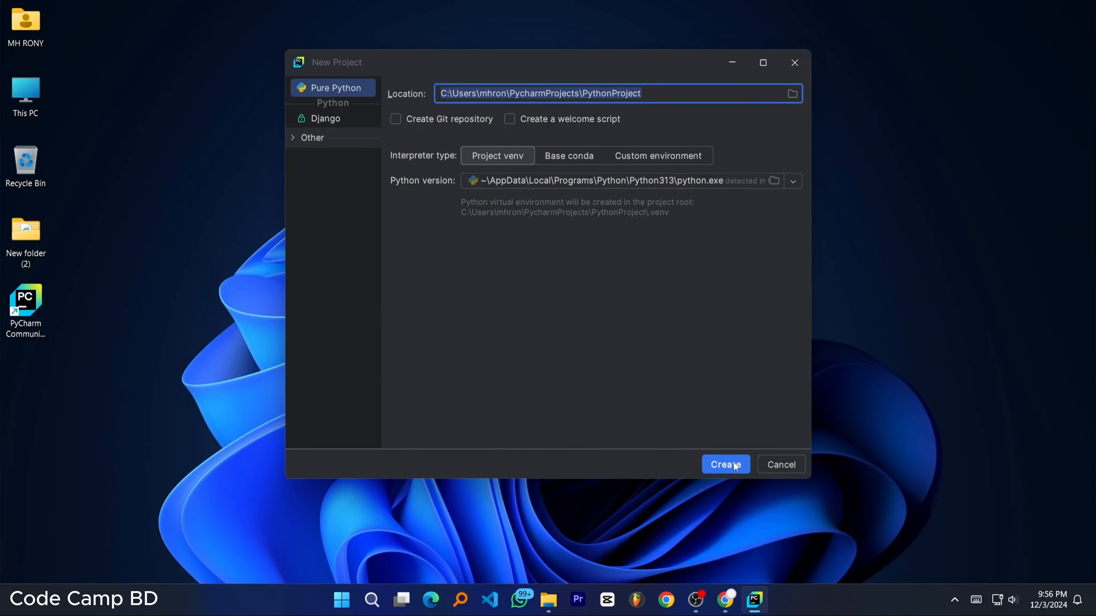
{"action": "left_click", "coordinate": [735, 466]}
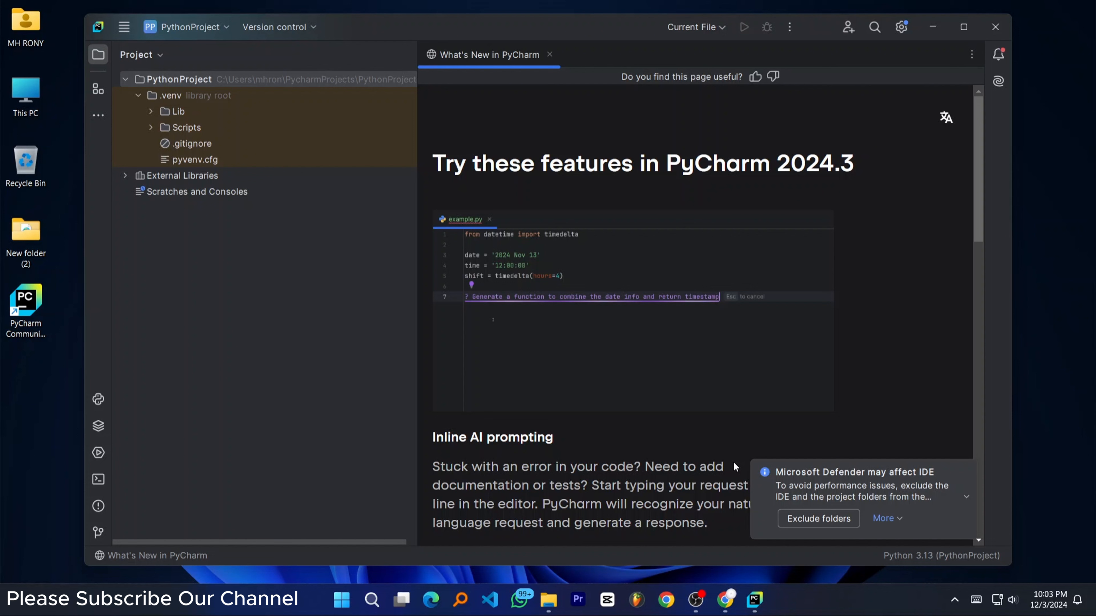
Step: Close the What's New in PyCharm page and maximize the IDE window
{"action": "left_click", "coordinate": [549, 55]}
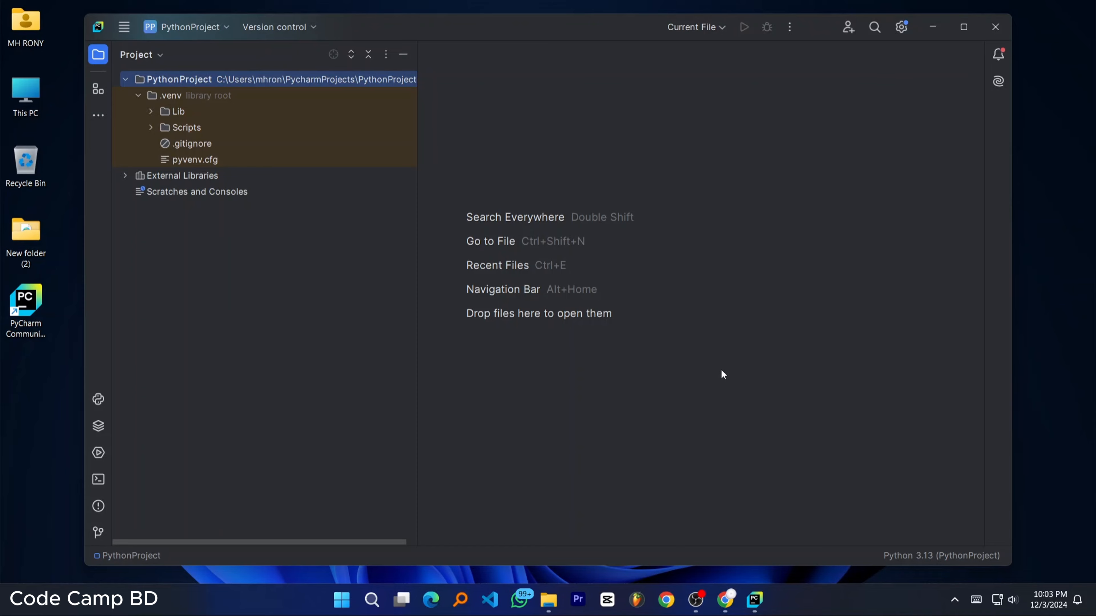
{"action": "key", "text": "super+Up"}
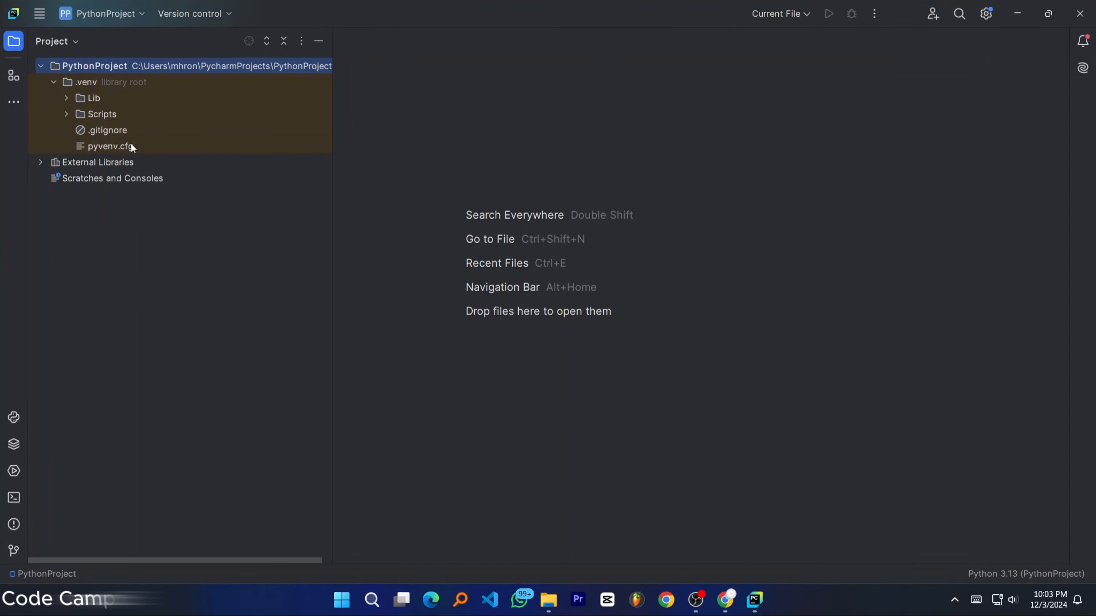
Step: Create a Python file named CodeCampBD in the project's .venv folder and collapse External Libraries in the project tree
{"action": "left_click", "coordinate": [113, 85]}
{"action": "right_click", "coordinate": [168, 82]}
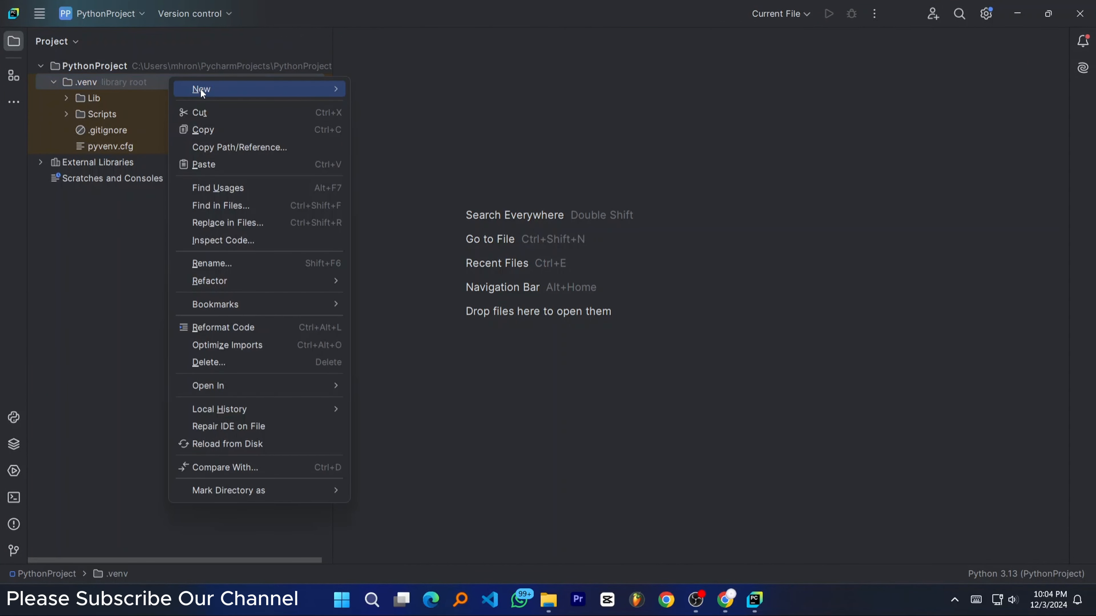
{"action": "mouse_move", "coordinate": [206, 93]}
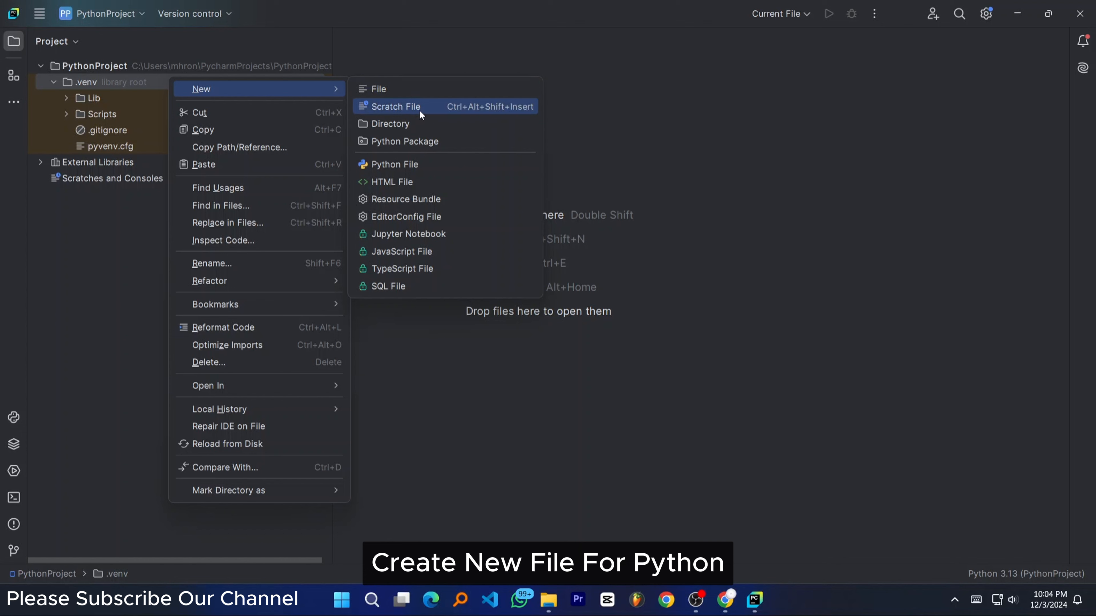
{"action": "left_click", "coordinate": [406, 163]}
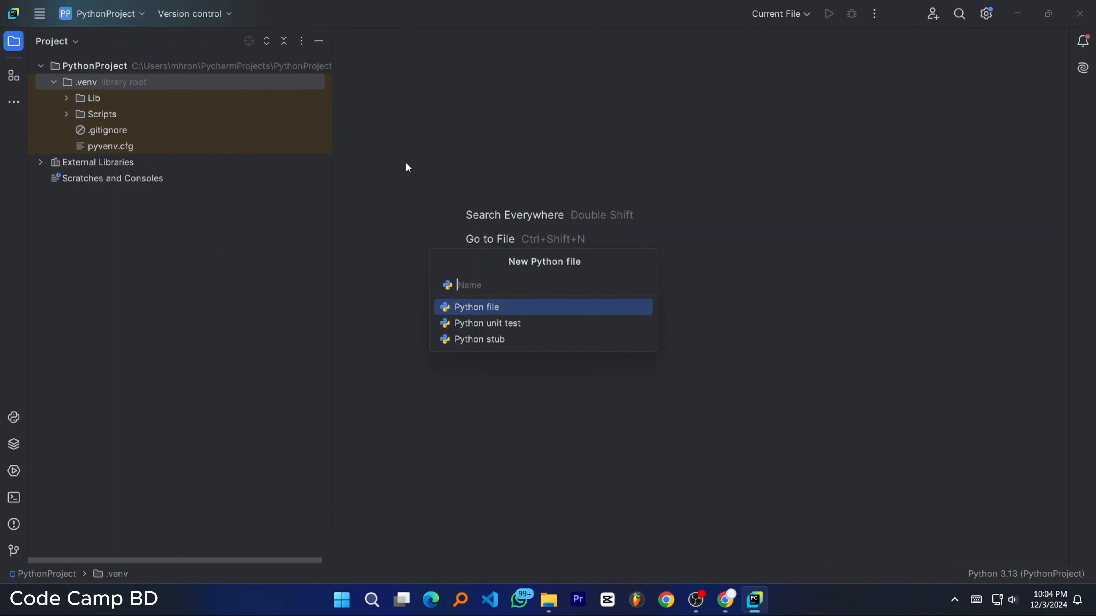
{"action": "type", "text": "CodeCampBD"}
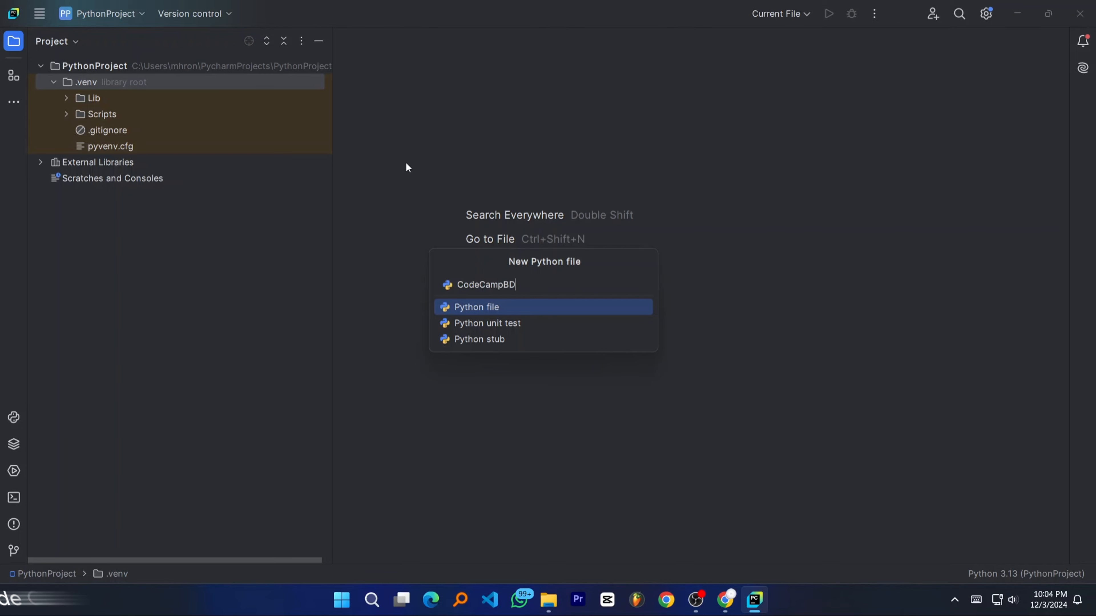
{"action": "key", "text": "Return"}
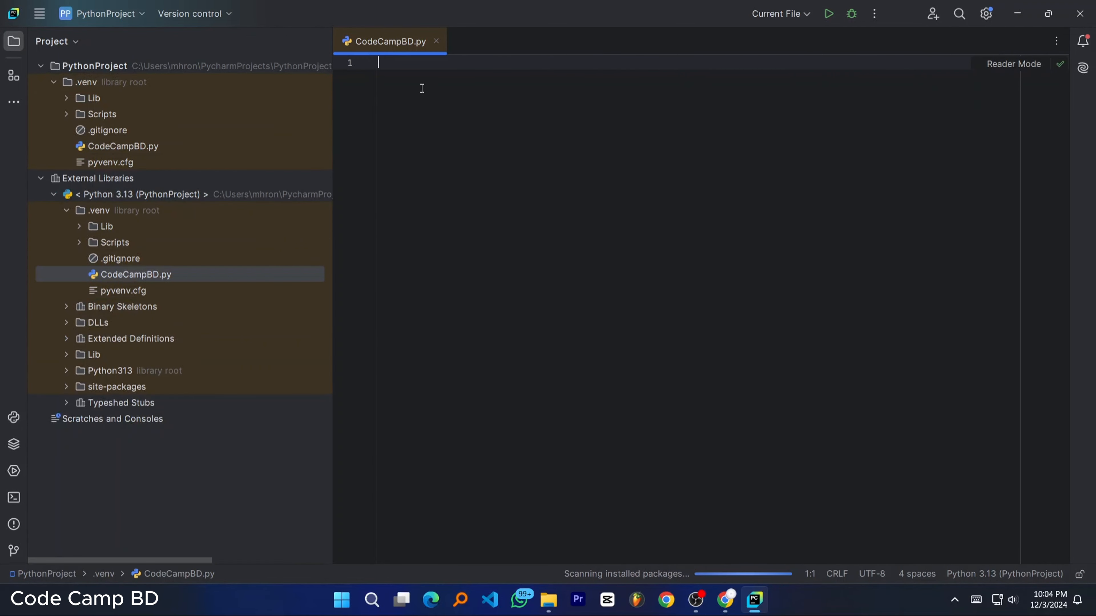
{"action": "left_click", "coordinate": [41, 179]}
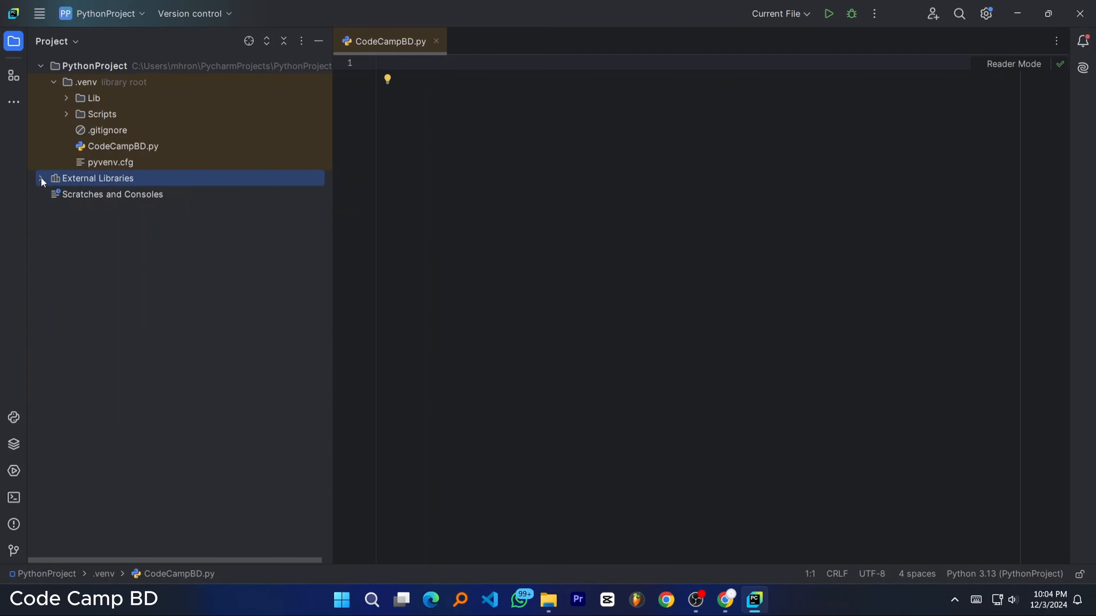
Step: Write the statement print('Code Camp BD') on line 1 of CodeCampBD.py
{"action": "left_click", "coordinate": [536, 139]}
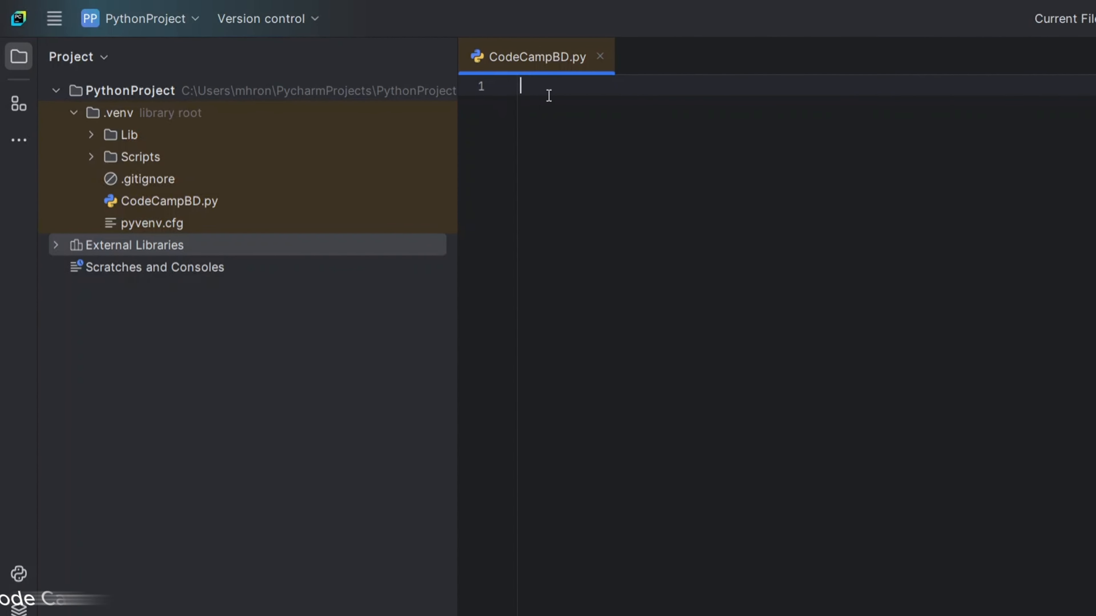
{"action": "type", "text": "pri"}
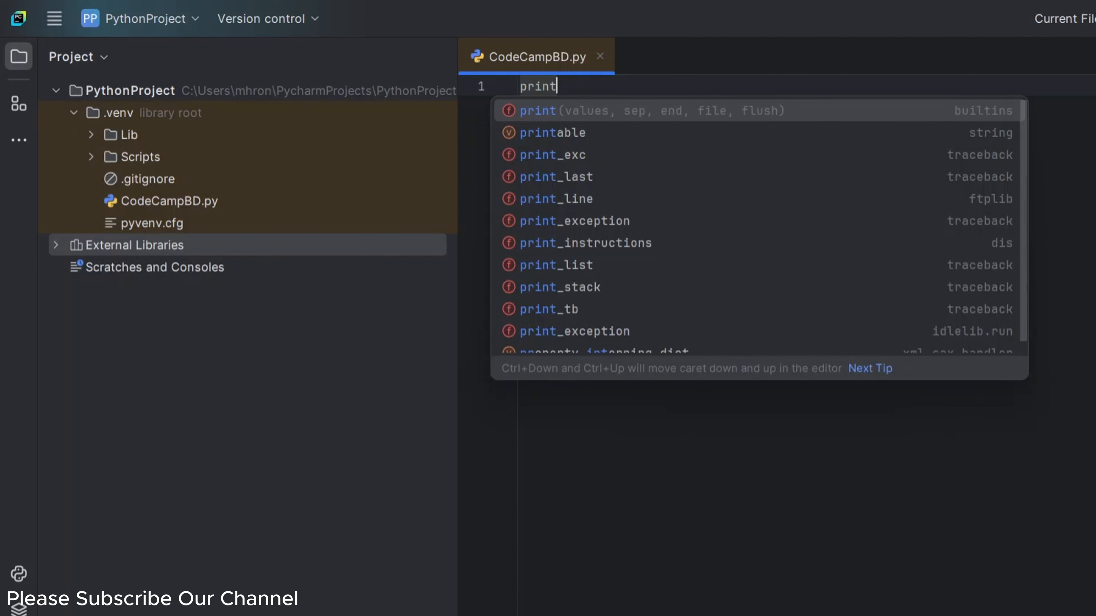
{"action": "type", "text": "nt"}
{"action": "key", "text": "Return"}
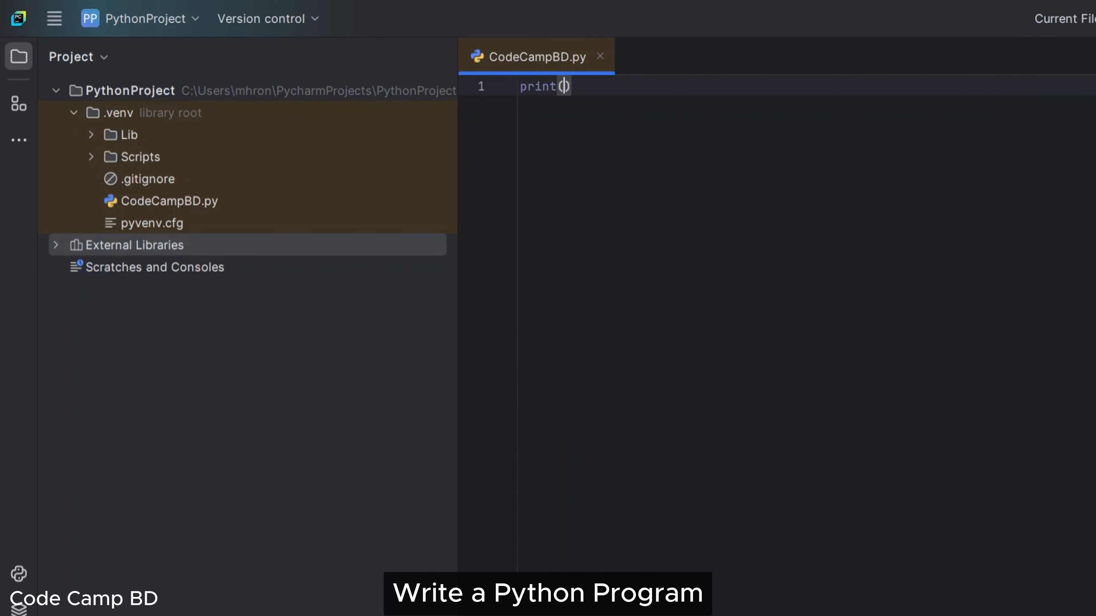
{"action": "type", "text": "'"}
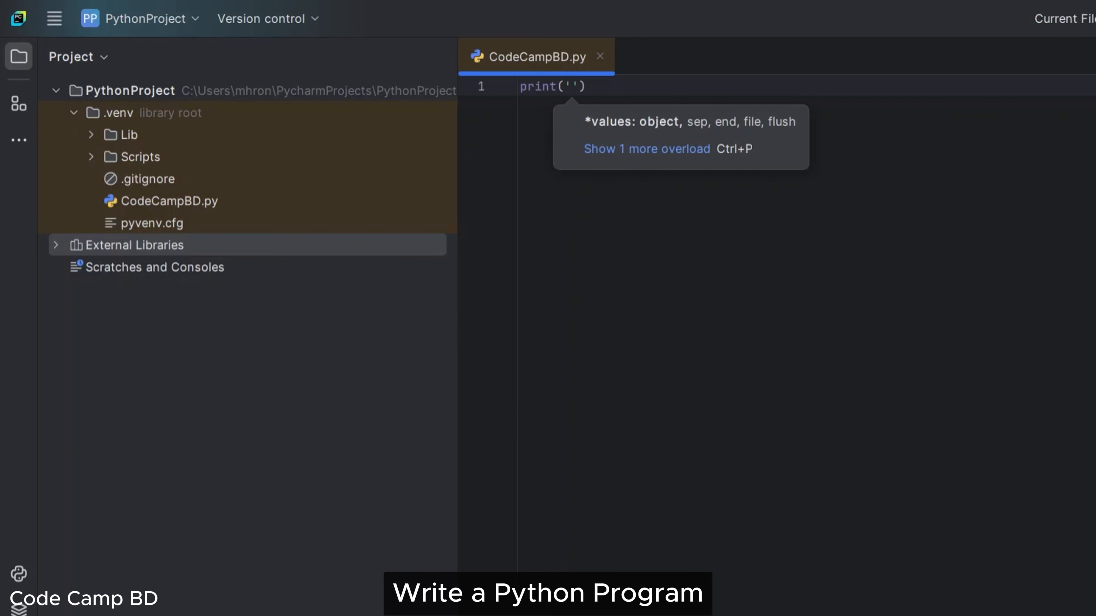
{"action": "type", "text": "Code Camp BD"}
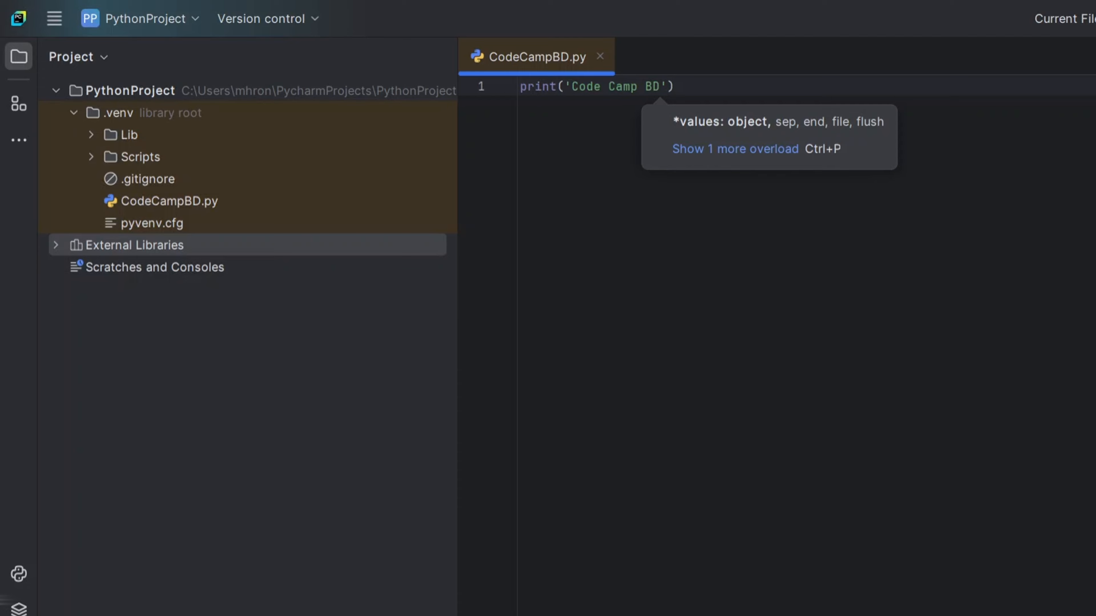
Step: Insert "Welcome to " before "Code Camp BD" inside the printed string
{"action": "key", "text": "Left"}
{"action": "key", "text": "Left"}
{"action": "key", "text": "Left"}
{"action": "key", "text": "Left"}
{"action": "key", "text": "Left"}
{"action": "key", "text": "Left"}
{"action": "key", "text": "Left"}
{"action": "key", "text": "Left"}
{"action": "key", "text": "Left"}
{"action": "key", "text": "Left"}
{"action": "key", "text": "Left"}
{"action": "key", "text": "Left"}
{"action": "type", "text": "Wel"}
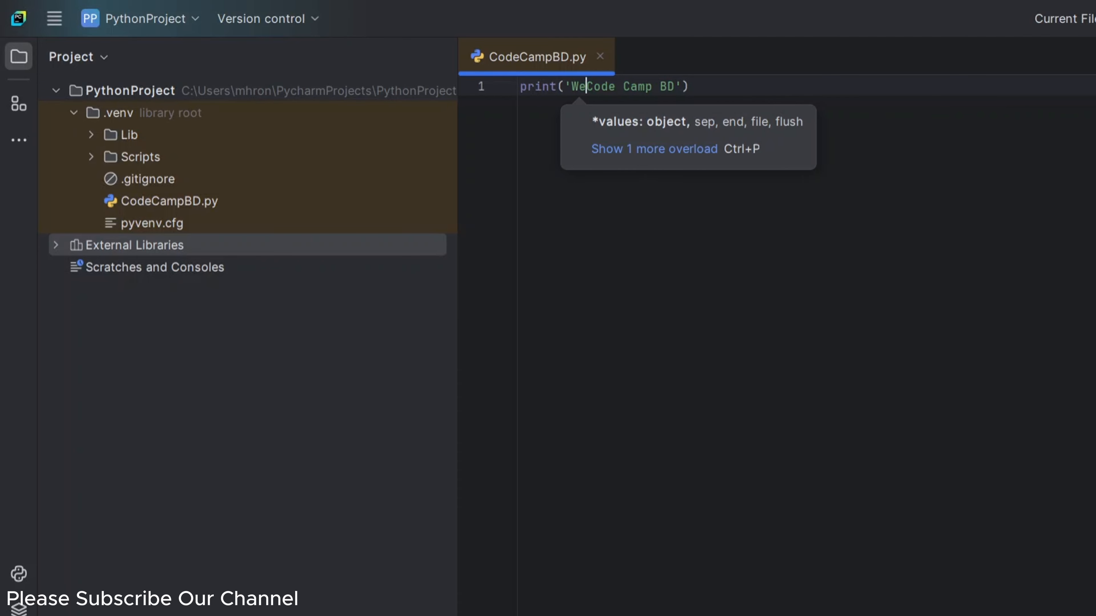
{"action": "type", "text": "come to"}
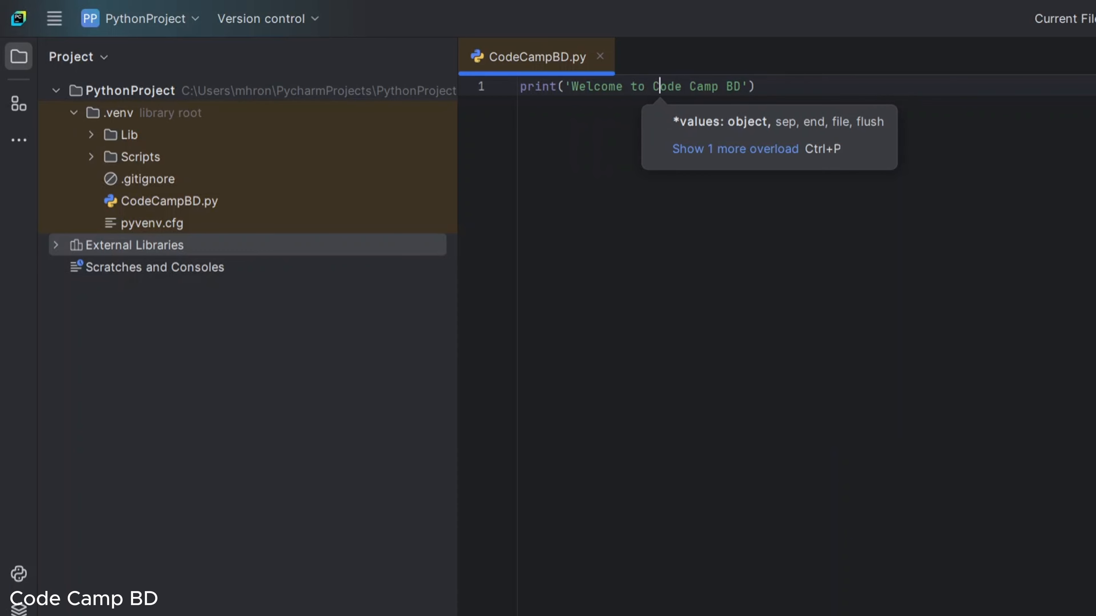
Step: Add an exclamation mark after "BD" in the string and end the print statement with a semicolon
{"action": "key", "text": "Right"}
{"action": "key", "text": "Right"}
{"action": "key", "text": "Right"}
{"action": "key", "text": "Right"}
{"action": "key", "text": "Right"}
{"action": "key", "text": "Right"}
{"action": "key", "text": "Right"}
{"action": "key", "text": "Right"}
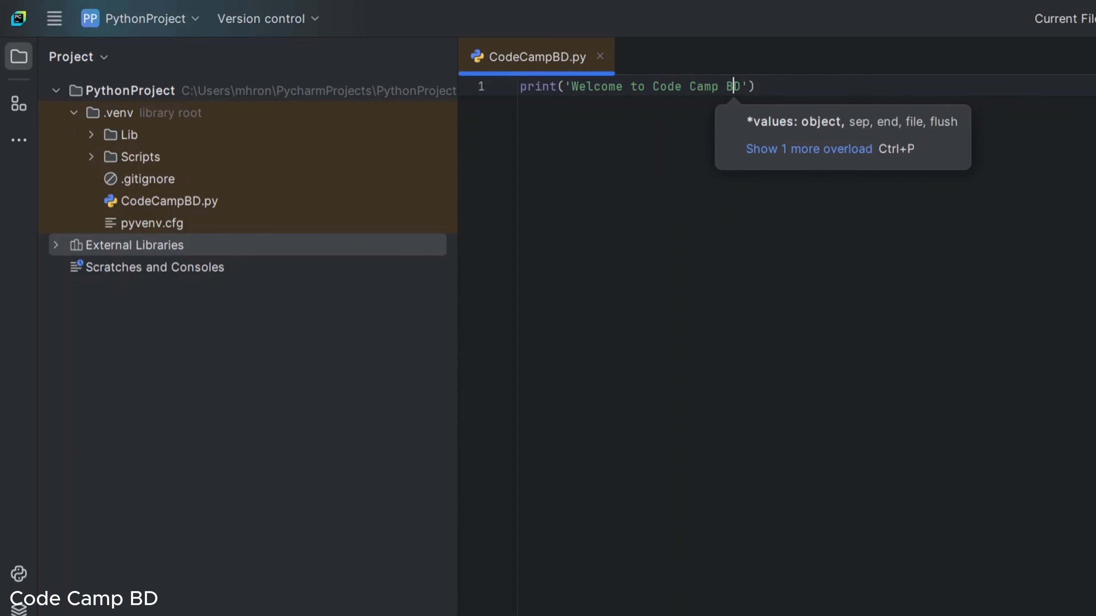
{"action": "type", "text": "!"}
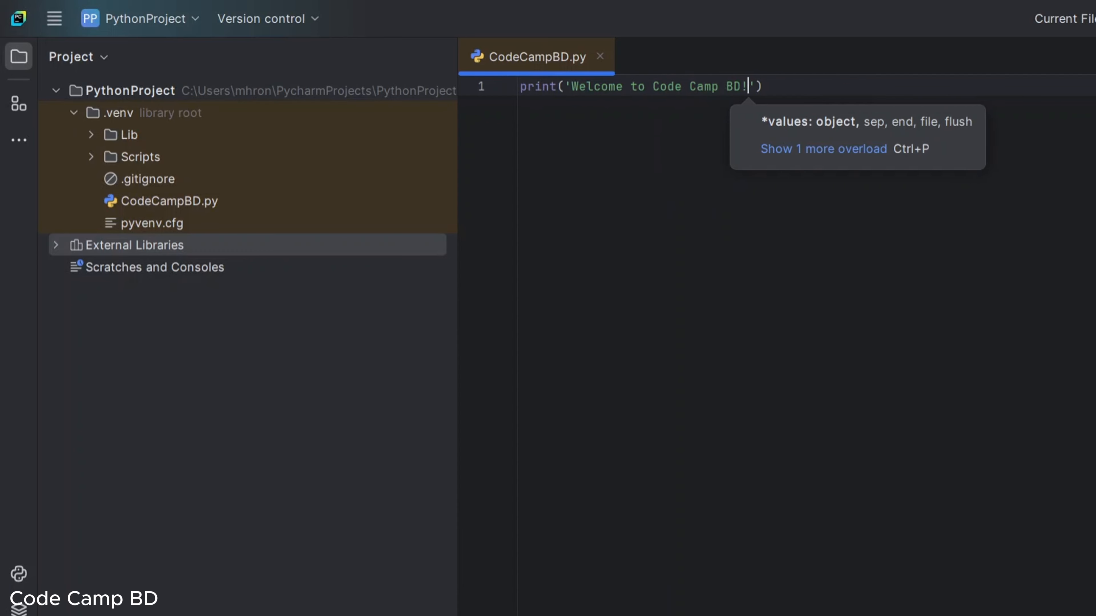
{"action": "key", "text": "Right"}
{"action": "key", "text": "Right"}
{"action": "type", "text": ";"}
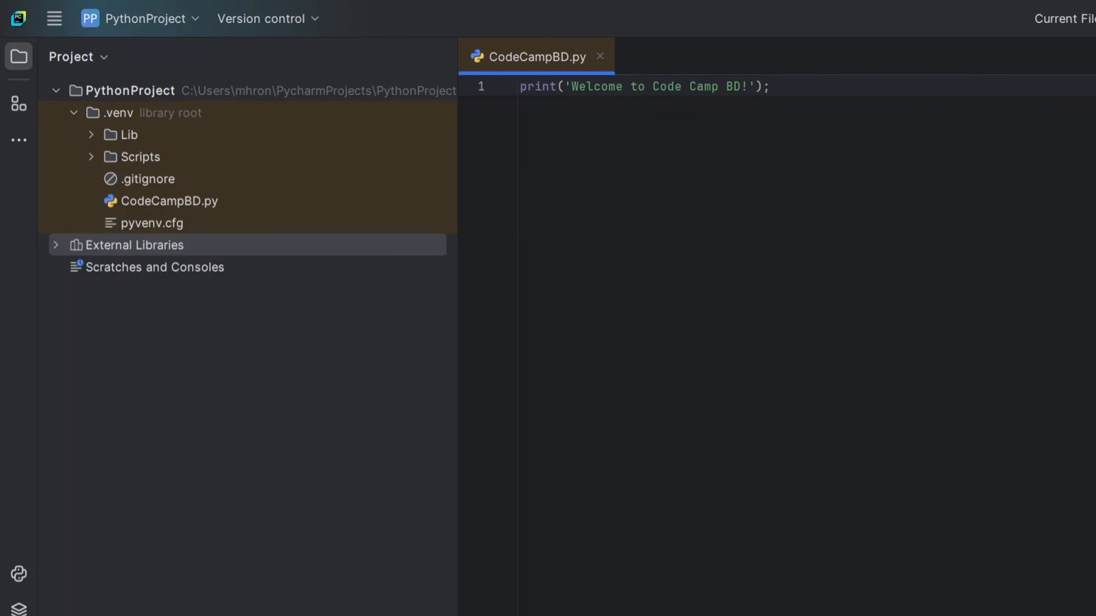
Step: Run the current file CodeCampBD.py
{"action": "left_click_drag", "start_coordinate": [807, 99], "coordinate": [503, 100]}
{"action": "left_click", "coordinate": [683, 176]}
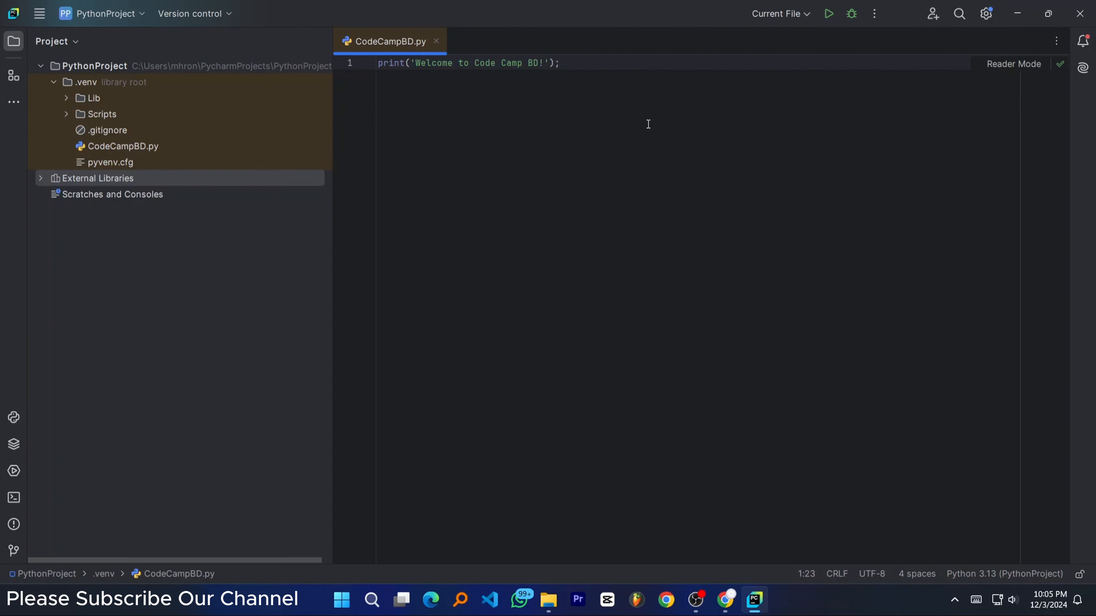
{"action": "right_click", "coordinate": [732, 151]}
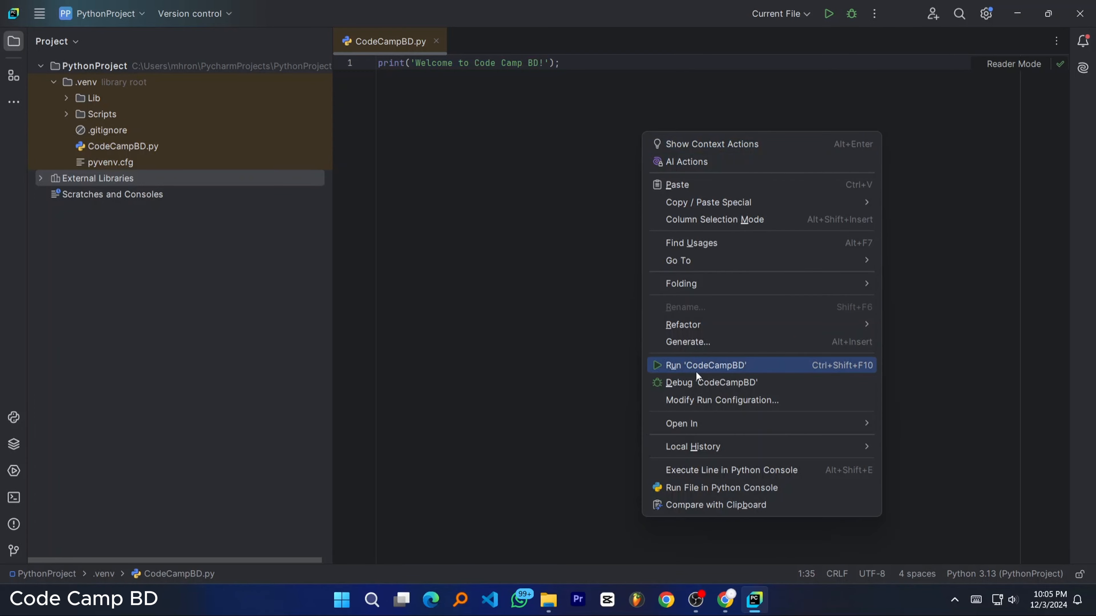
{"action": "left_click", "coordinate": [578, 293]}
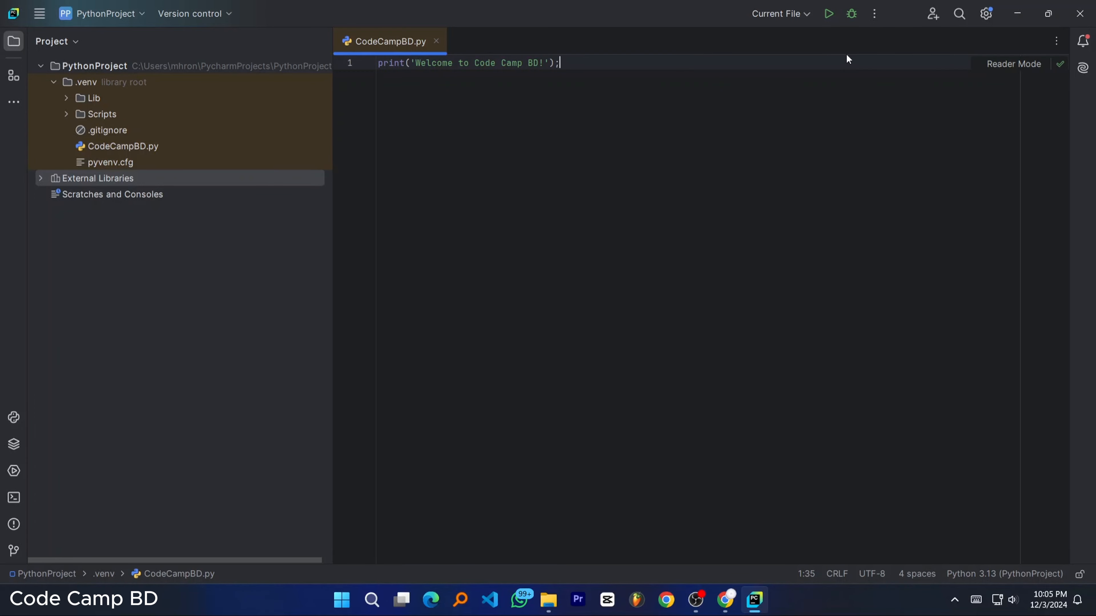
{"action": "left_click", "coordinate": [829, 15]}
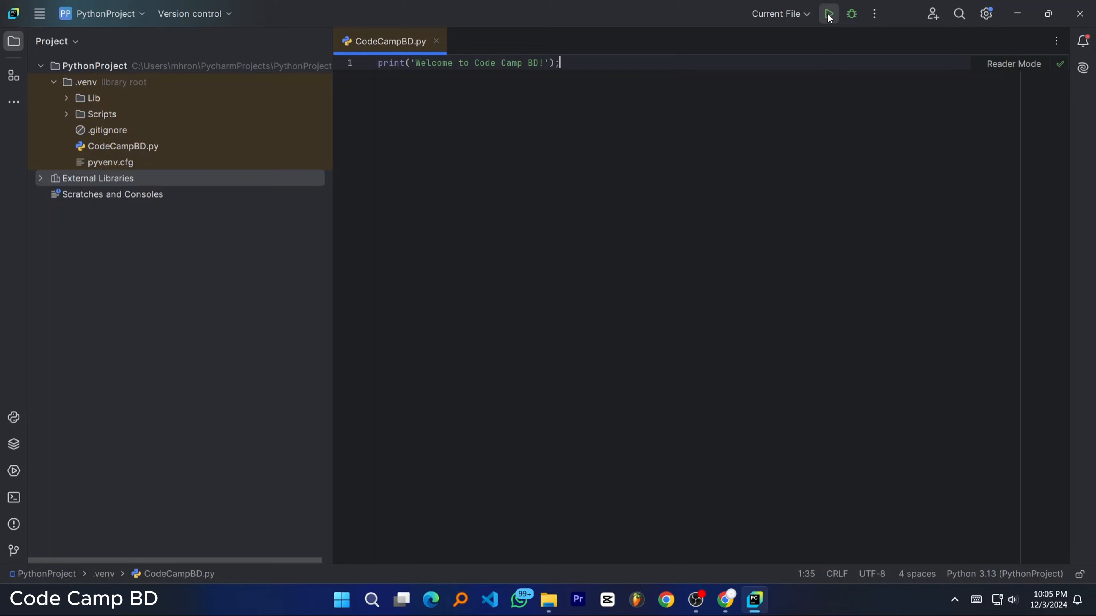